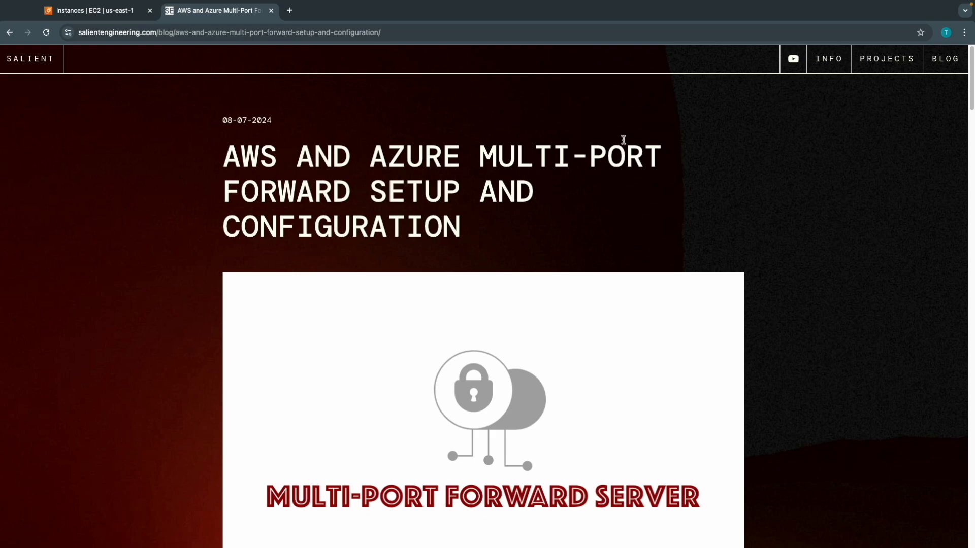
Skim the multi-port forward setup article, covering its purpose, port mappings and required inbound rules.
scroll(822, 168, down, 6)
scroll(821, 168, down, 15)
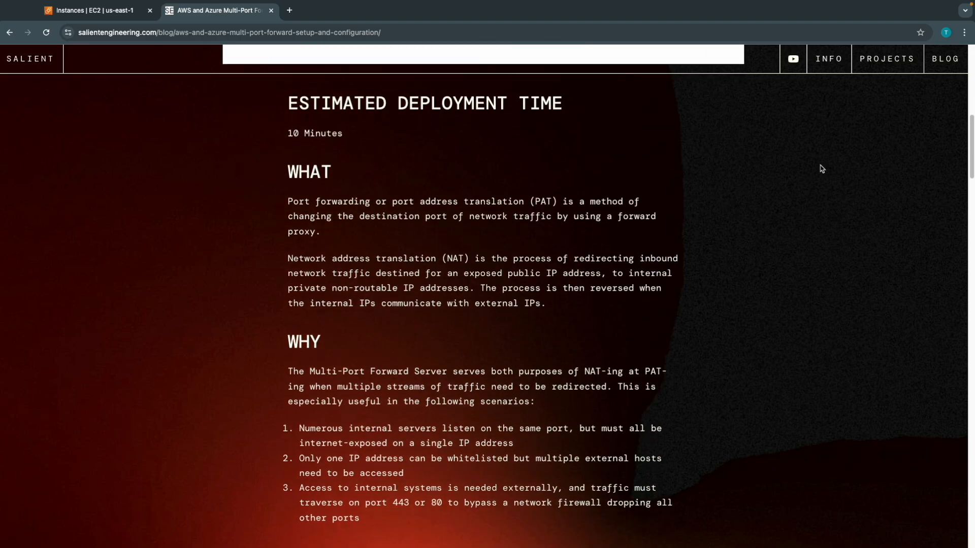
scroll(822, 168, down, 6)
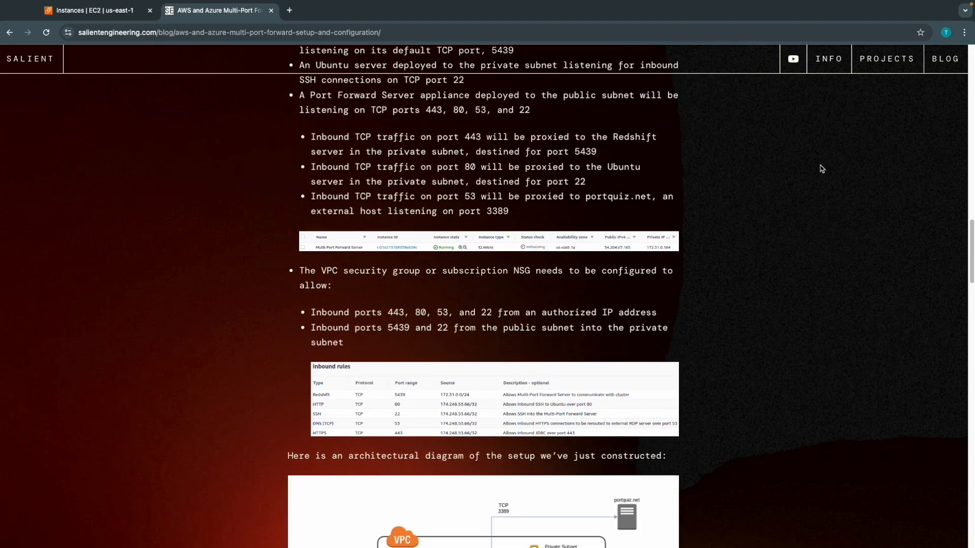
scroll(822, 168, up, 20)
scroll(821, 169, up, 3)
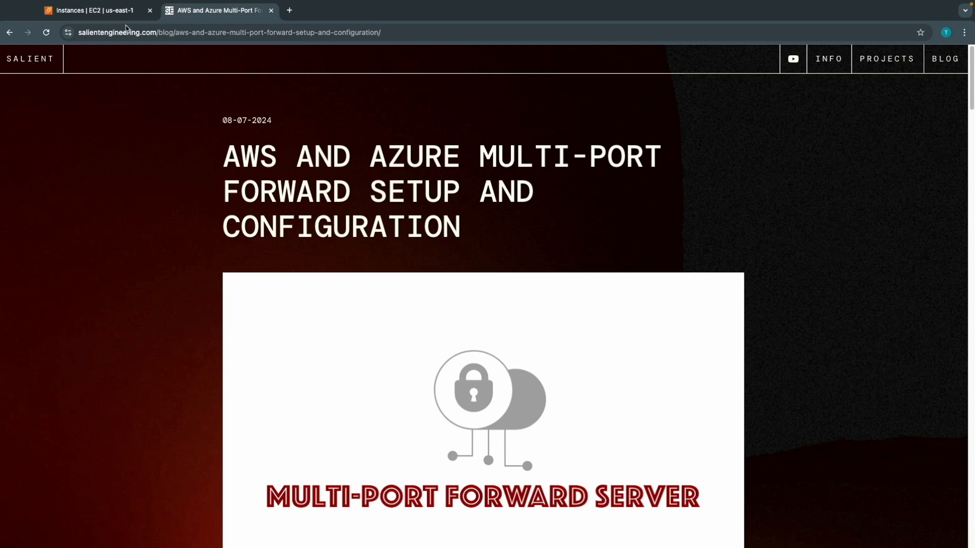
Switch to the EC2 console, start launching a new instance and name it Multi-Port Forward Server.
click(101, 15)
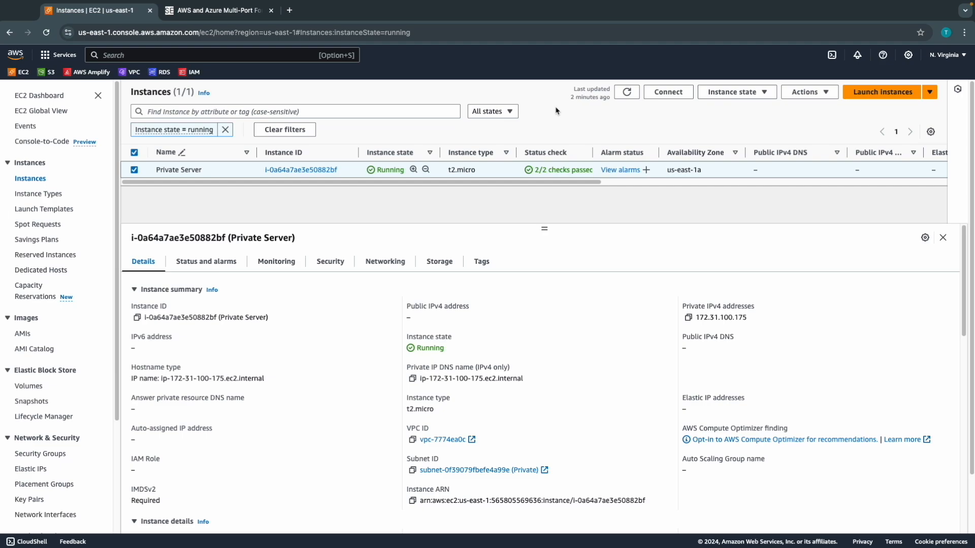
click(890, 100)
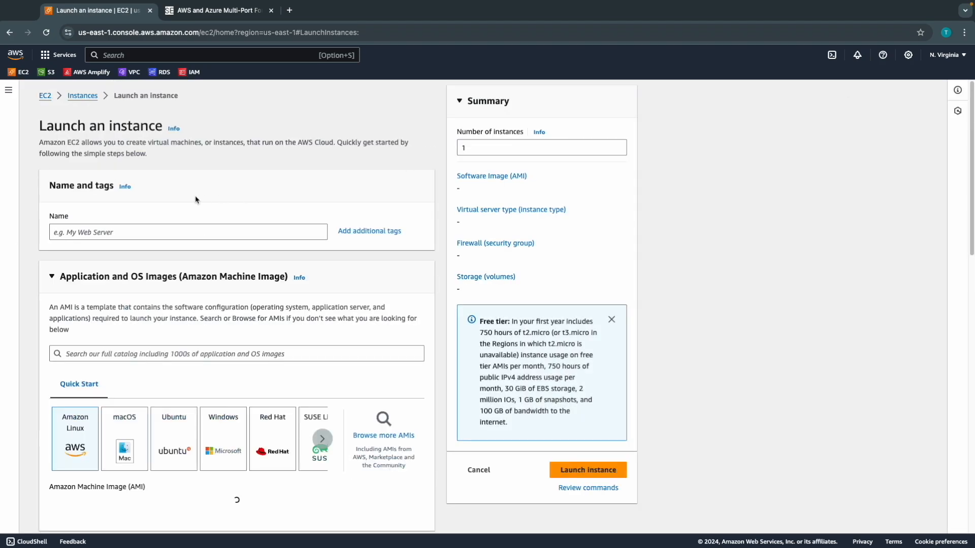
click(148, 231)
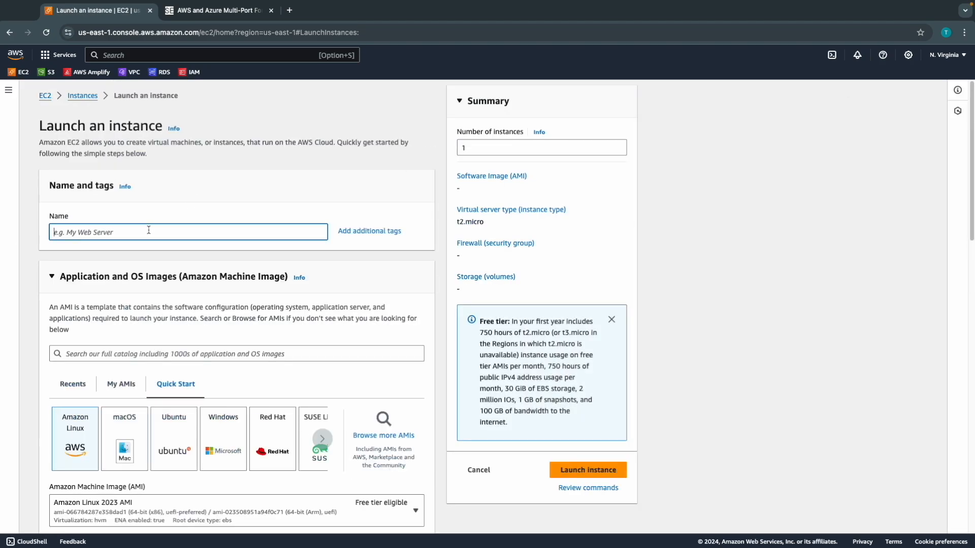
text(Multi-P)
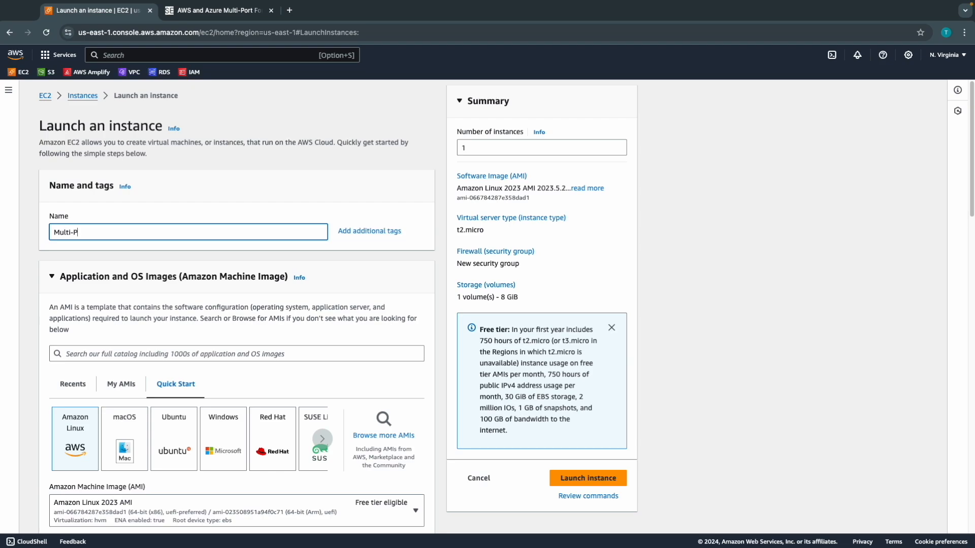
text(ort Forward Server)
Search the machine image catalog for Multi-Port Forward Server and select the matching AWS Marketplace image.
scroll(217, 309, down, 1)
scroll(217, 309, down, 2)
click(175, 271)
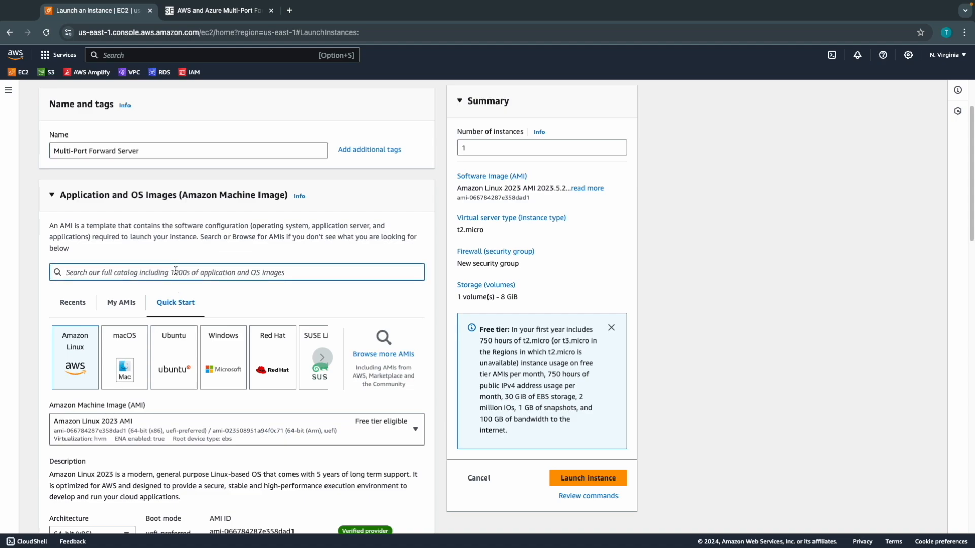
text(Multi-Po)
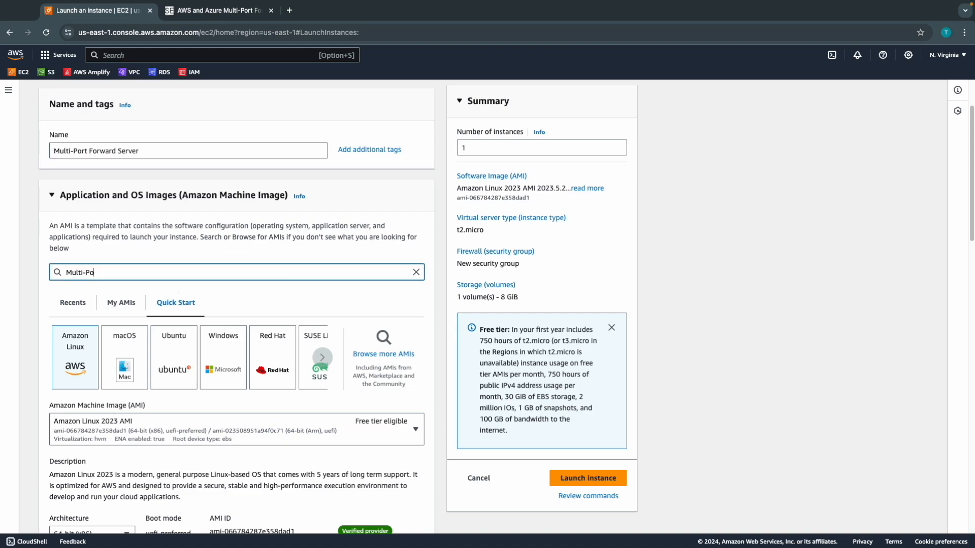
text(rt Forward Server)
key(Return)
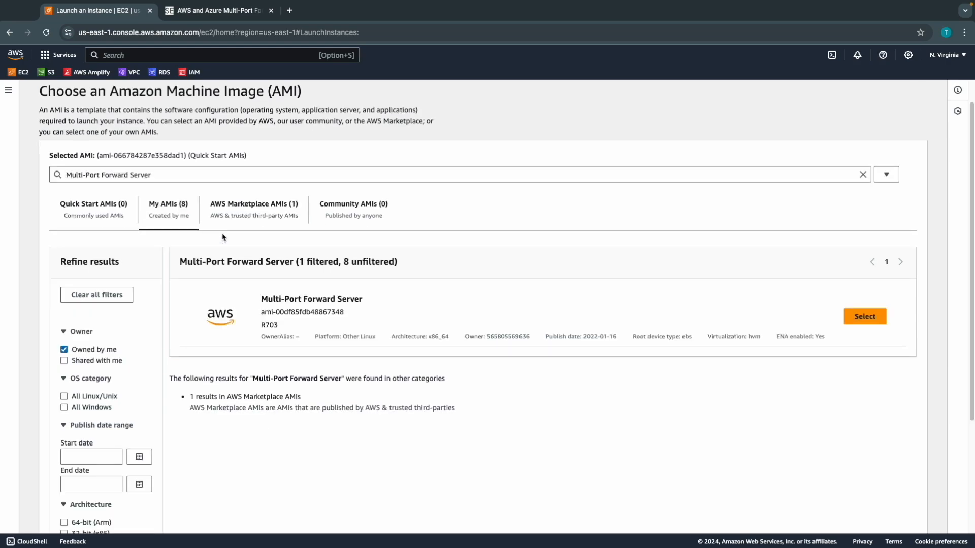
click(273, 206)
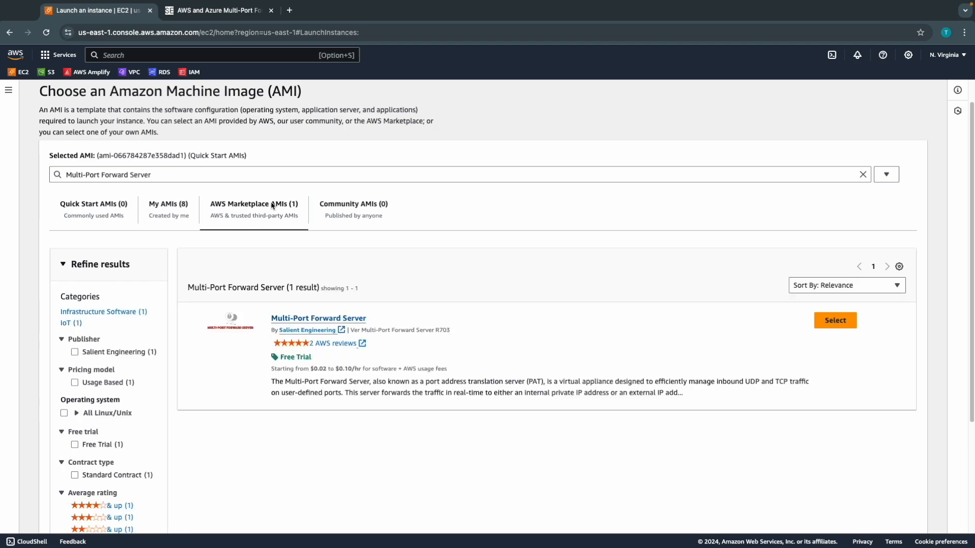
click(836, 320)
Set the instance type to t2.medium and choose the Salient key pair for login.
scroll(185, 317, down, 5)
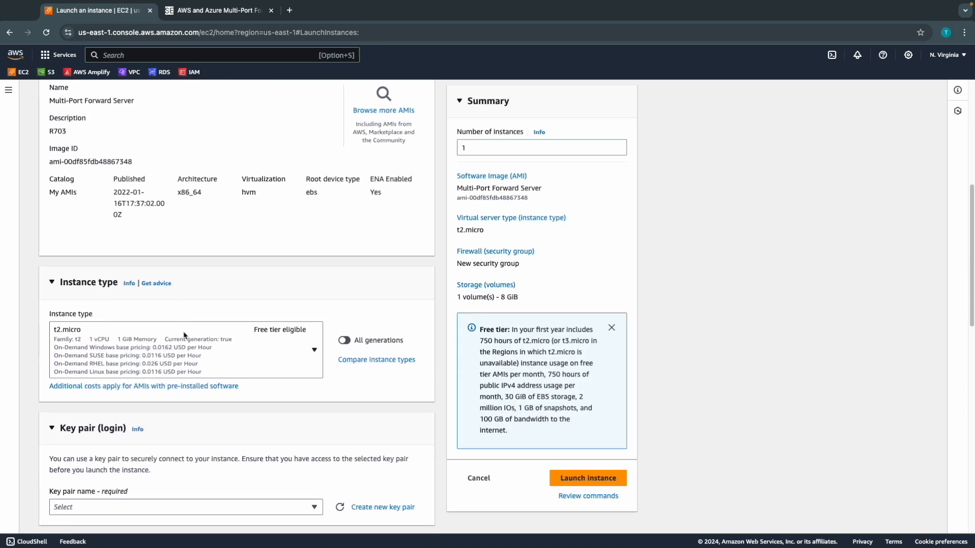
click(184, 337)
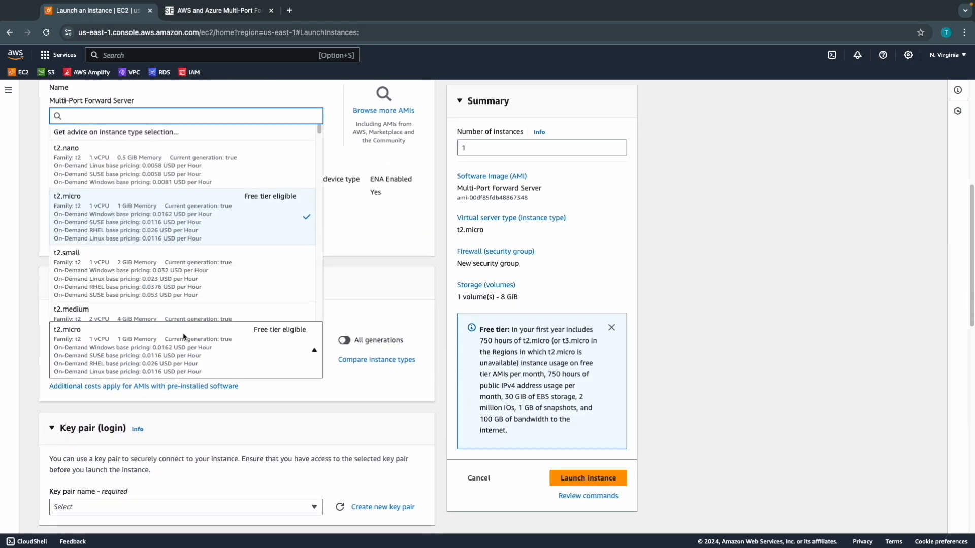
click(175, 312)
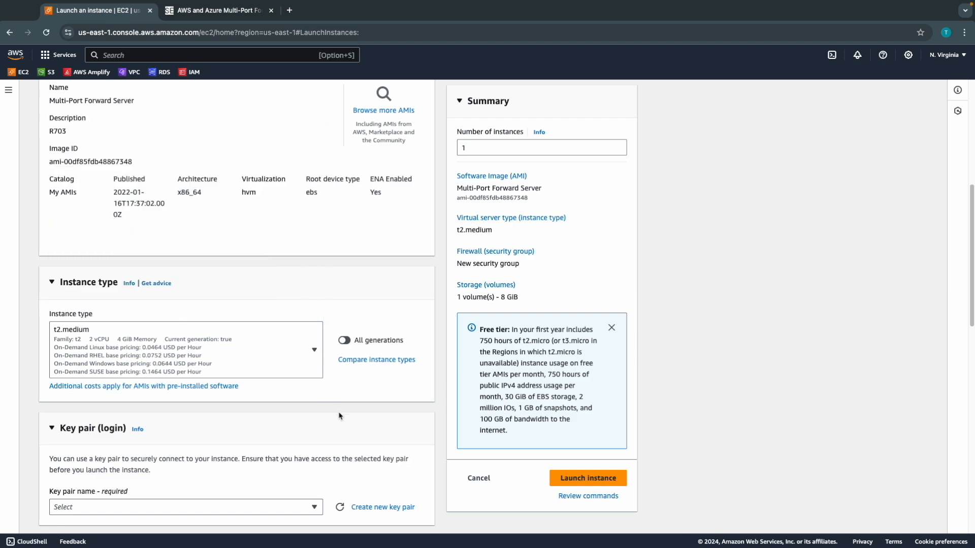
scroll(339, 415, down, 3)
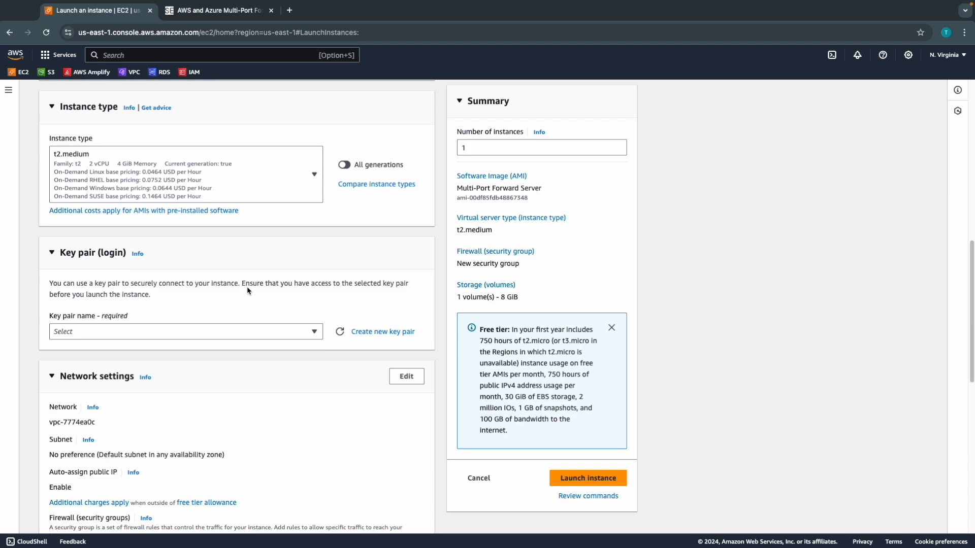
scroll(258, 403, down, 3)
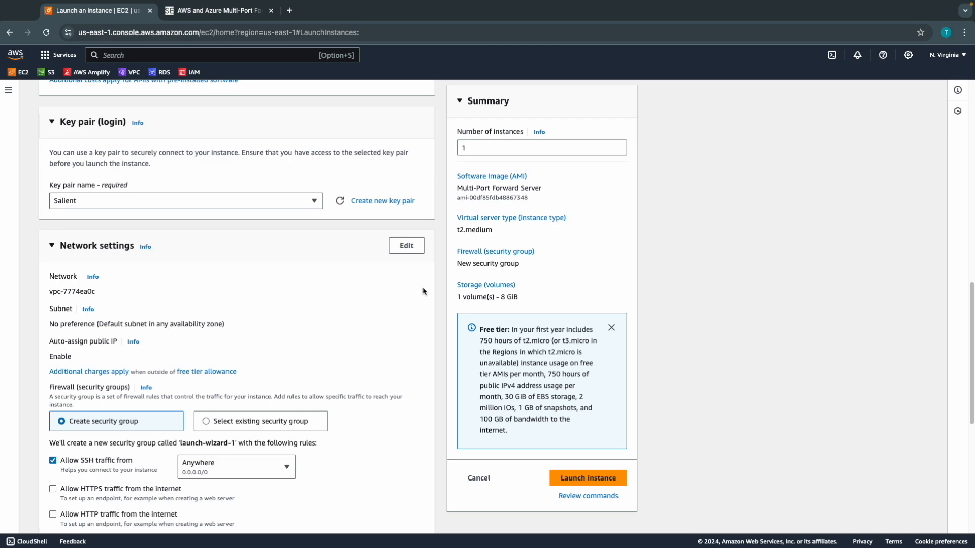
Edit the network settings to use the Public subnet in us-east-1a and enable auto-assigned public IP.
click(412, 245)
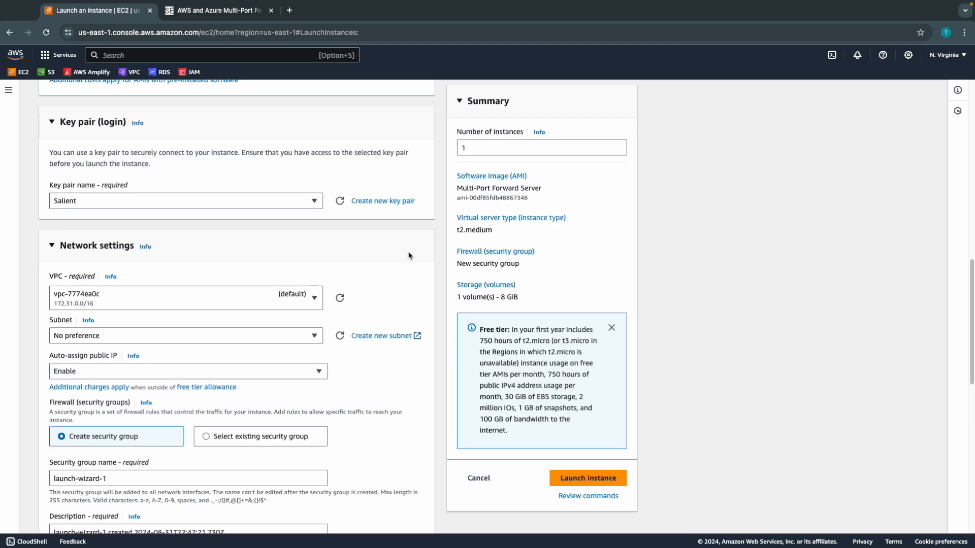
click(239, 338)
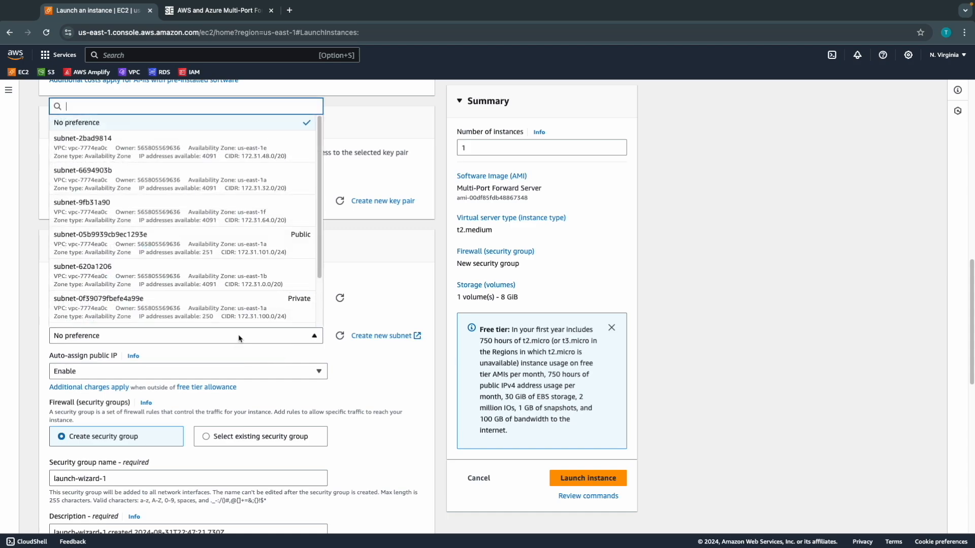
click(298, 244)
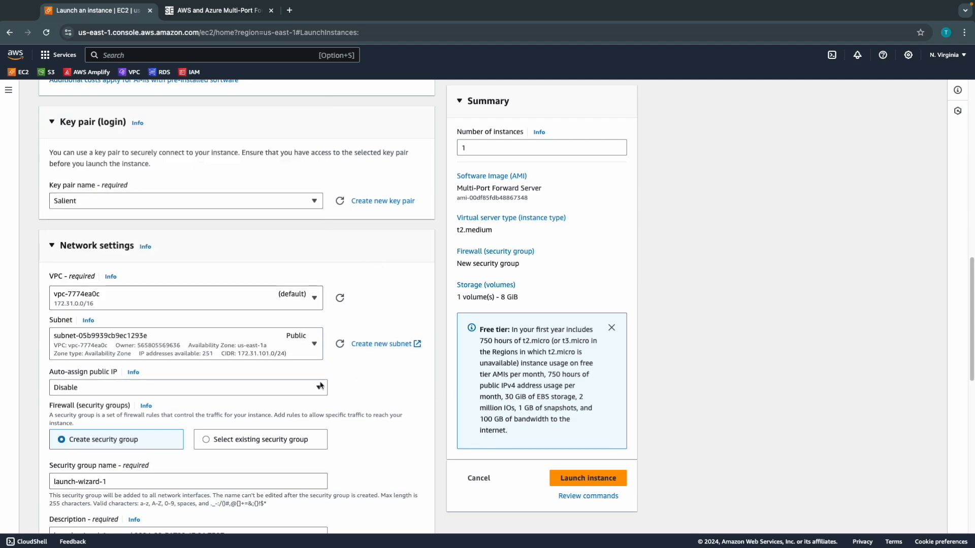
click(288, 390)
click(227, 404)
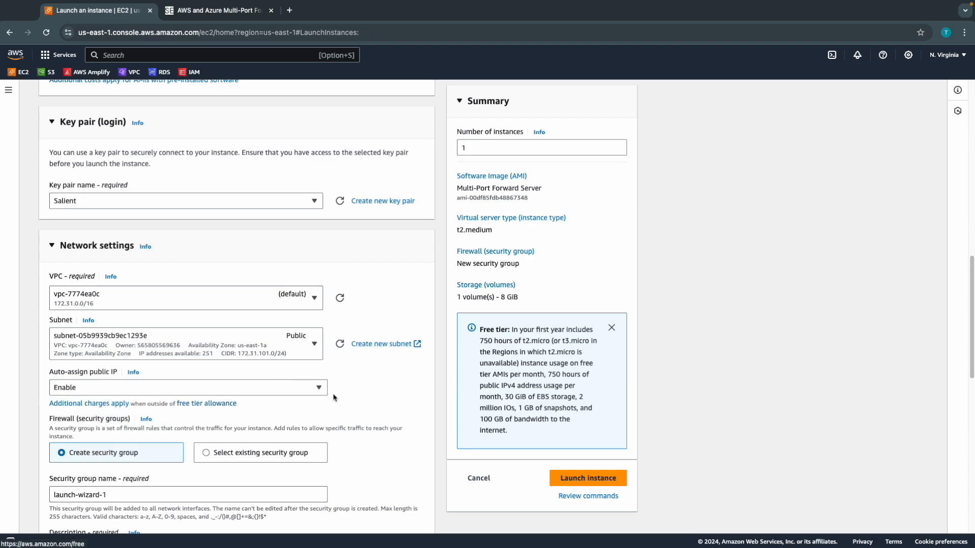
Name the new security group Multi-PortForwardServer and describe it as "Allow traffic to private server.".
scroll(361, 393, down, 2)
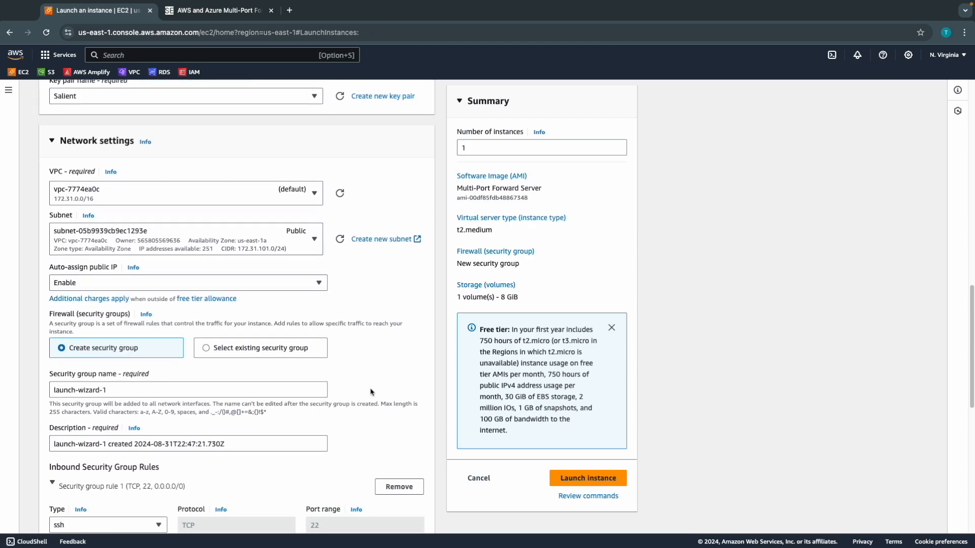
triple_click(170, 393)
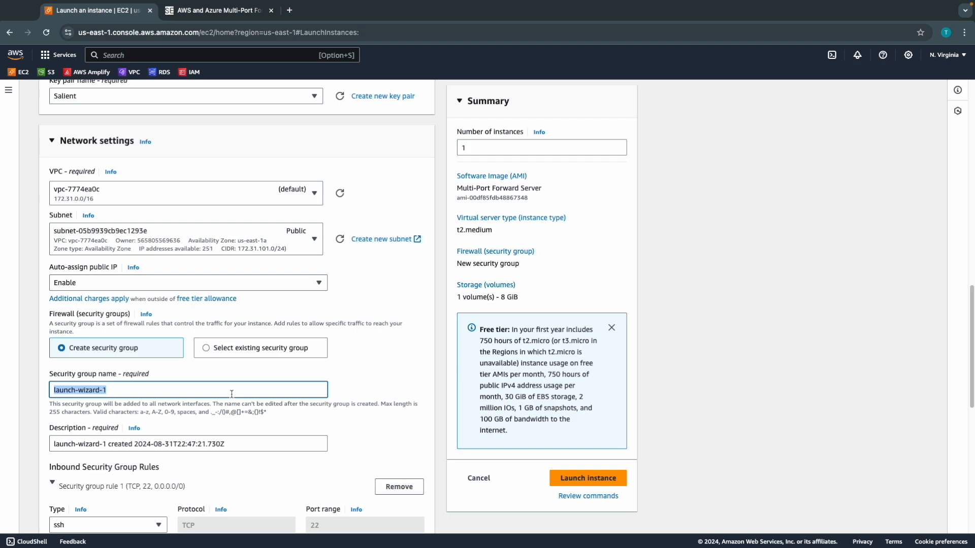
text(Multi-PortForwardServer)
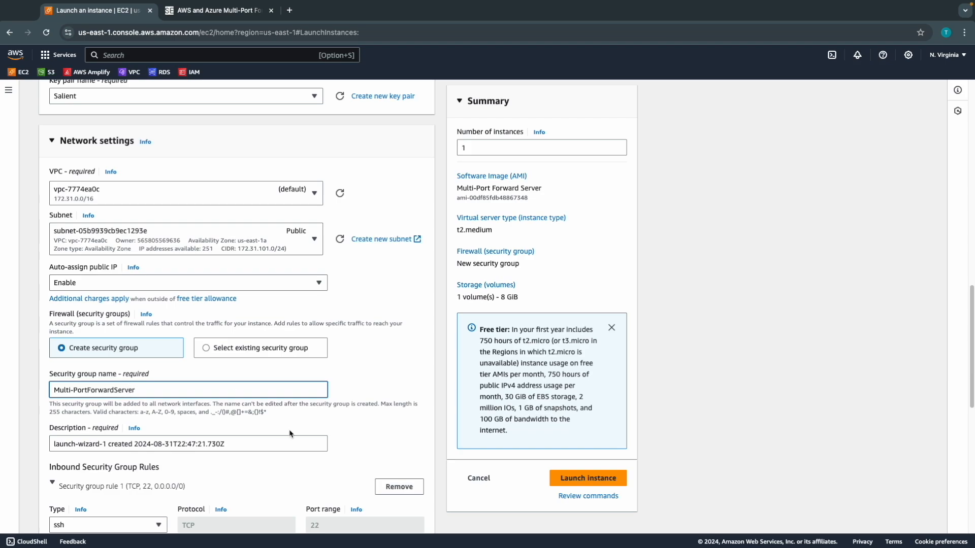
scroll(284, 421, down, 1)
triple_click(212, 382)
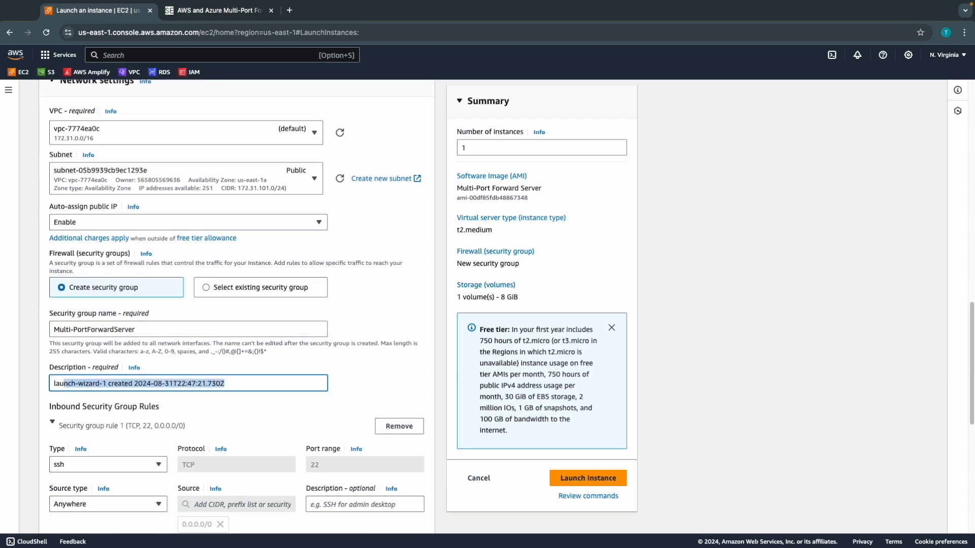
text(Allow)
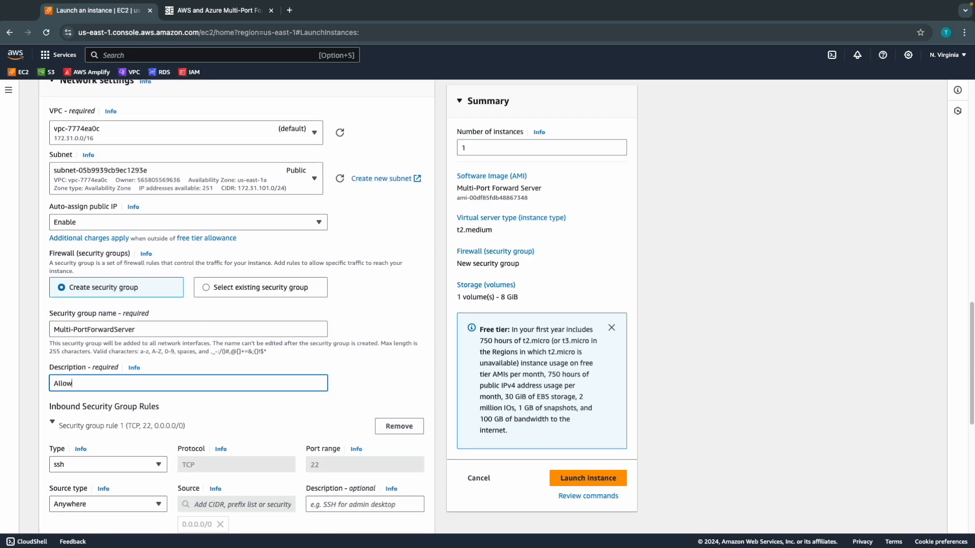
text( traffic to private server.)
click(259, 403)
Give the existing SSH inbound rule the description "SSH to Multi-Port Forward Server".
scroll(196, 406, down, 2)
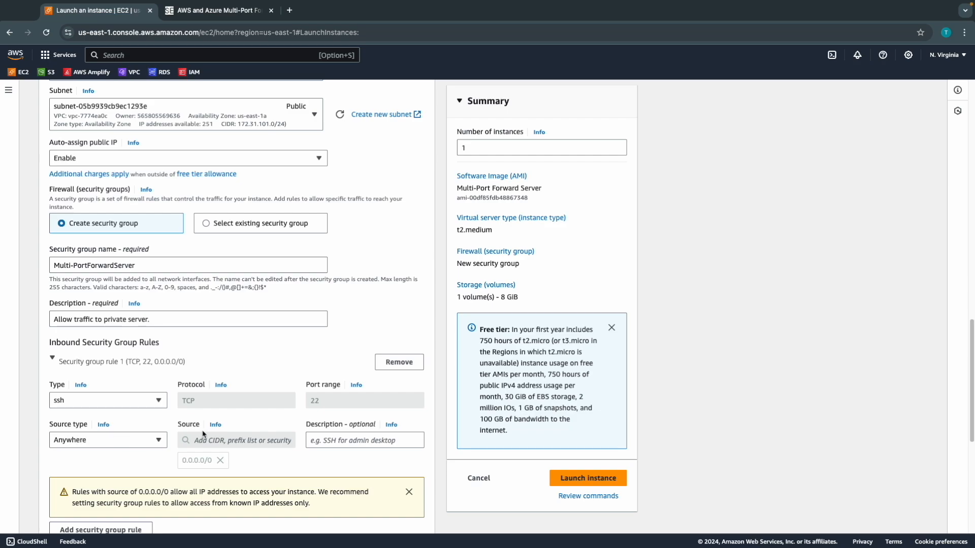
click(340, 440)
text(SSH to)
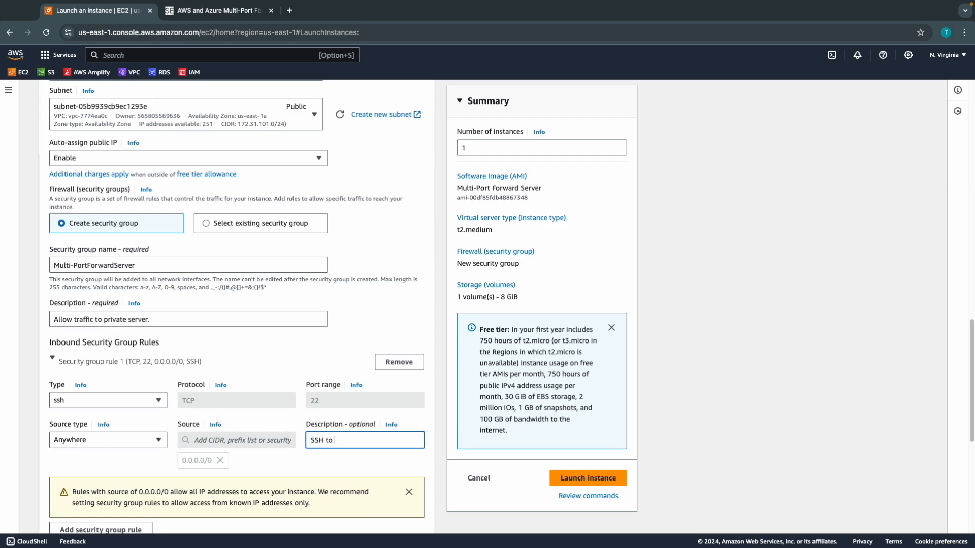
text( Multi-Port Forwar)
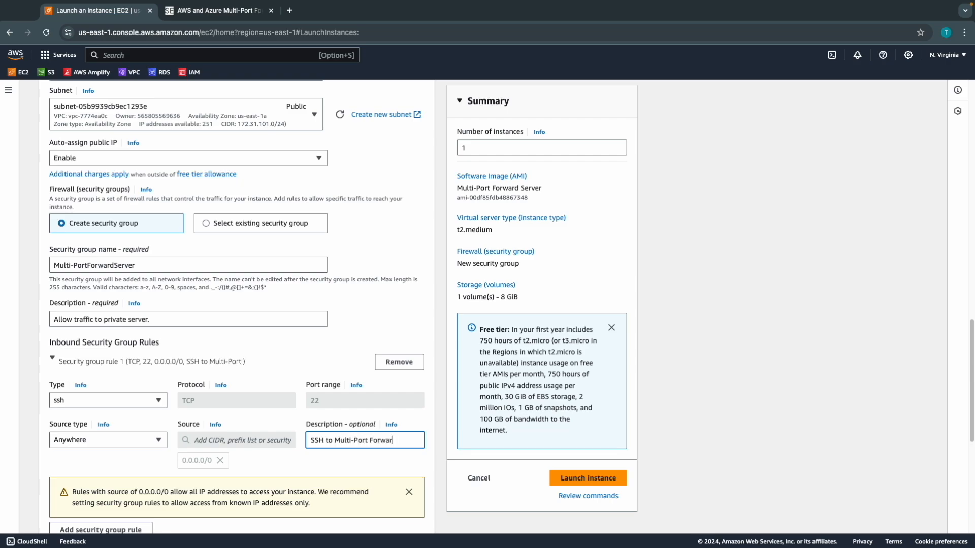
text(d Server)
click(357, 466)
scroll(360, 467, down, 1)
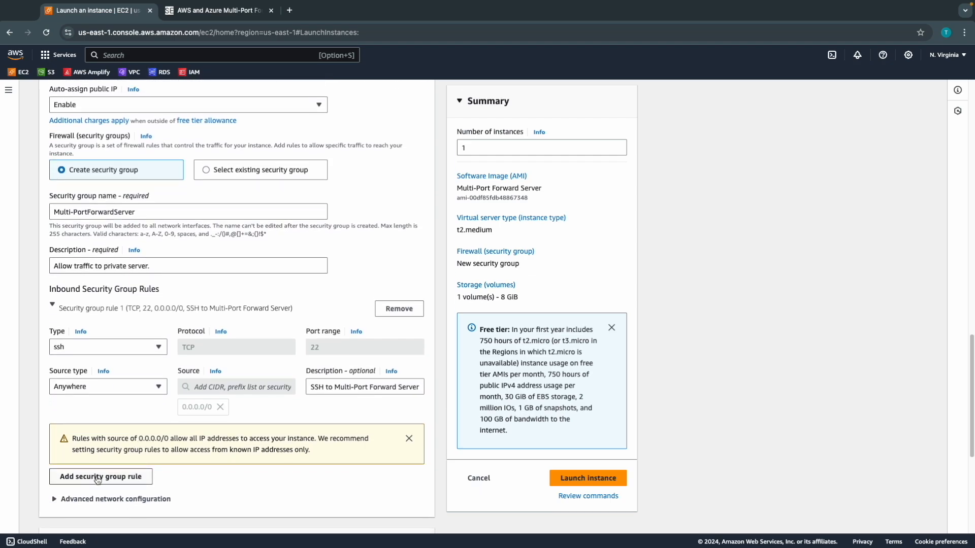
Add a second inbound security group rule and set its type to HTTPS.
click(90, 486)
scroll(185, 427, down, 2)
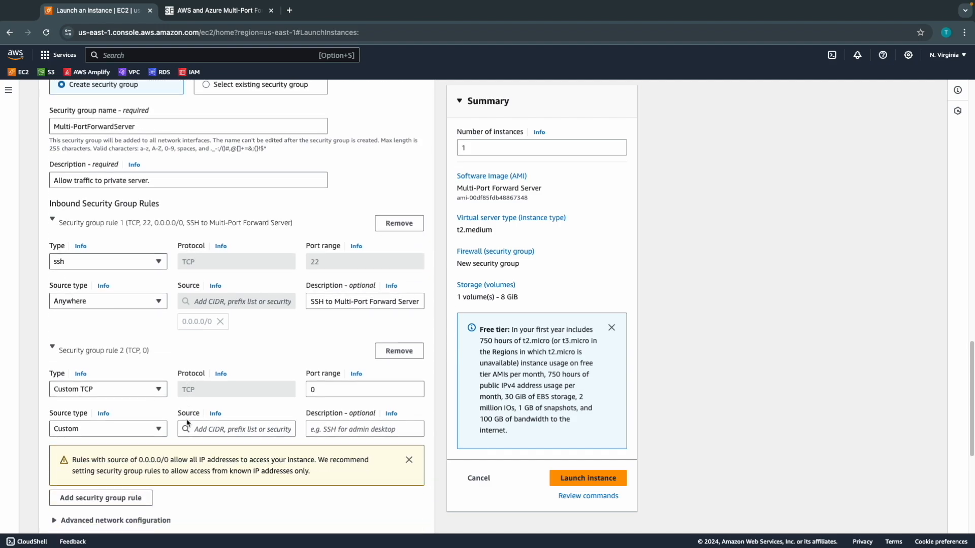
click(124, 389)
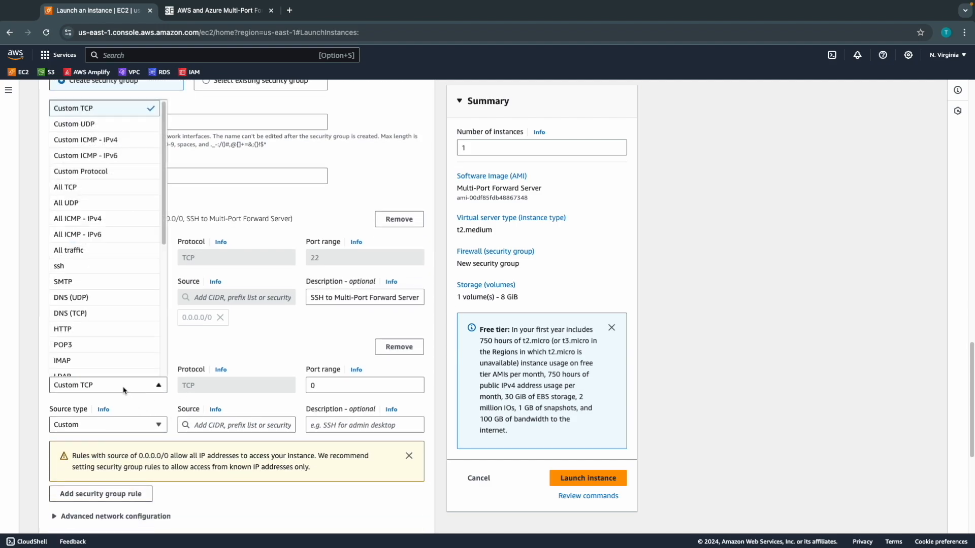
scroll(106, 324, down, 3)
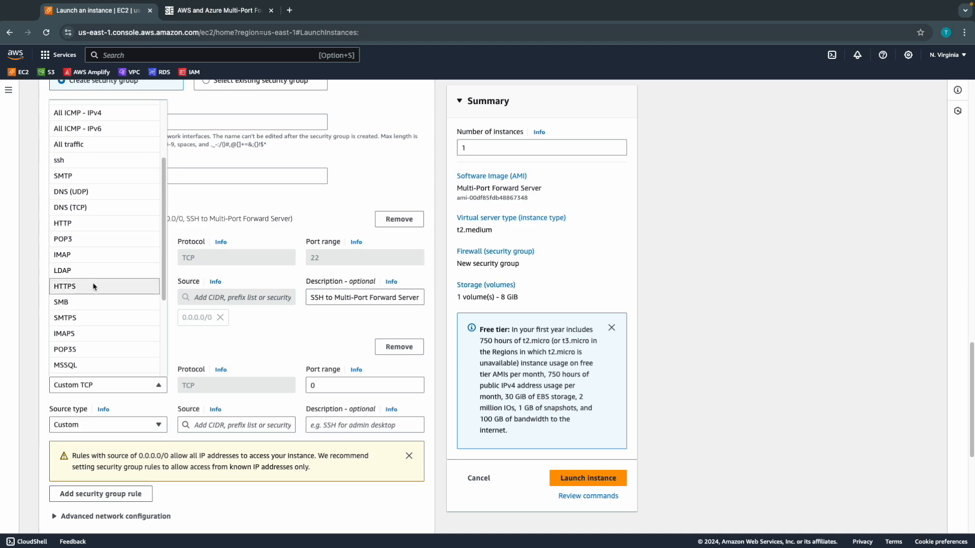
click(94, 284)
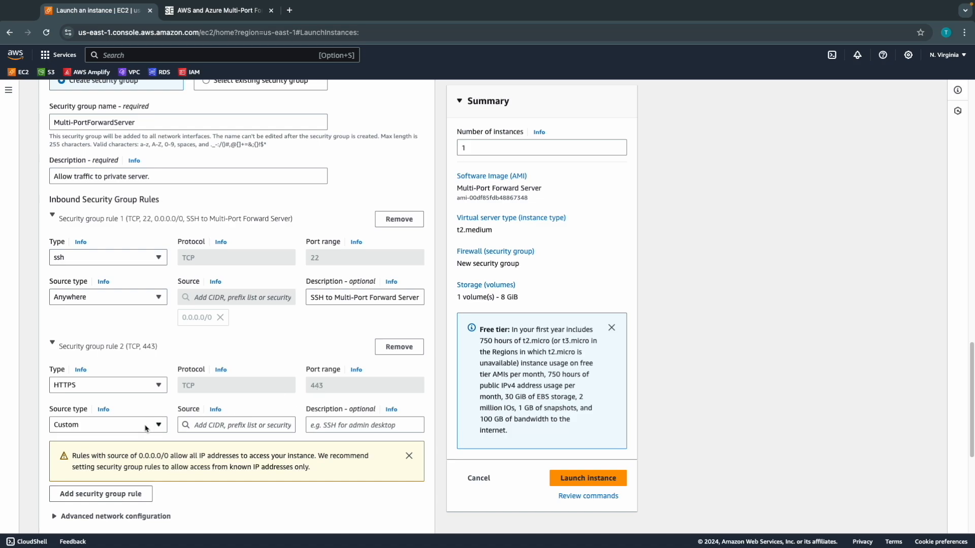
Set the HTTPS rule's source type to Anywhere and its description to "SSH for Private Server".
click(145, 427)
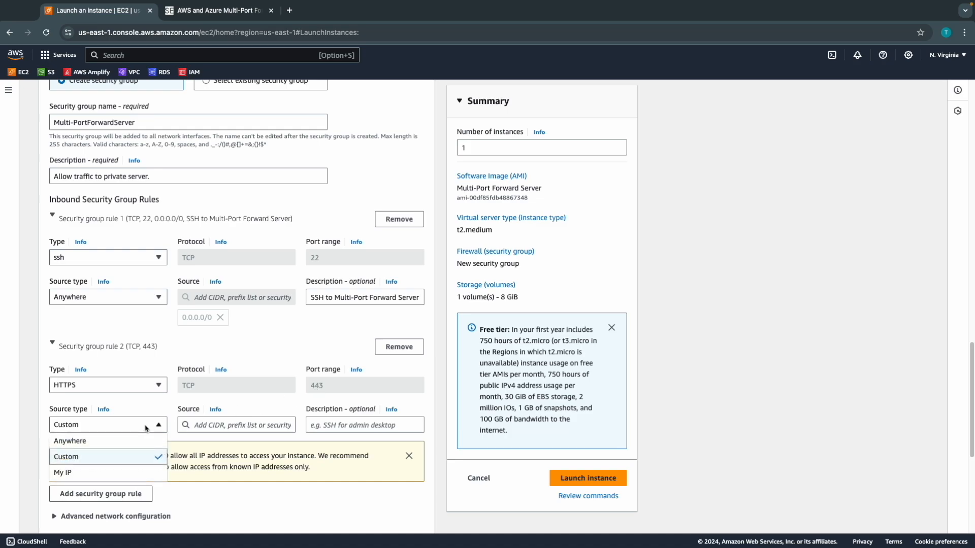
click(124, 442)
click(350, 426)
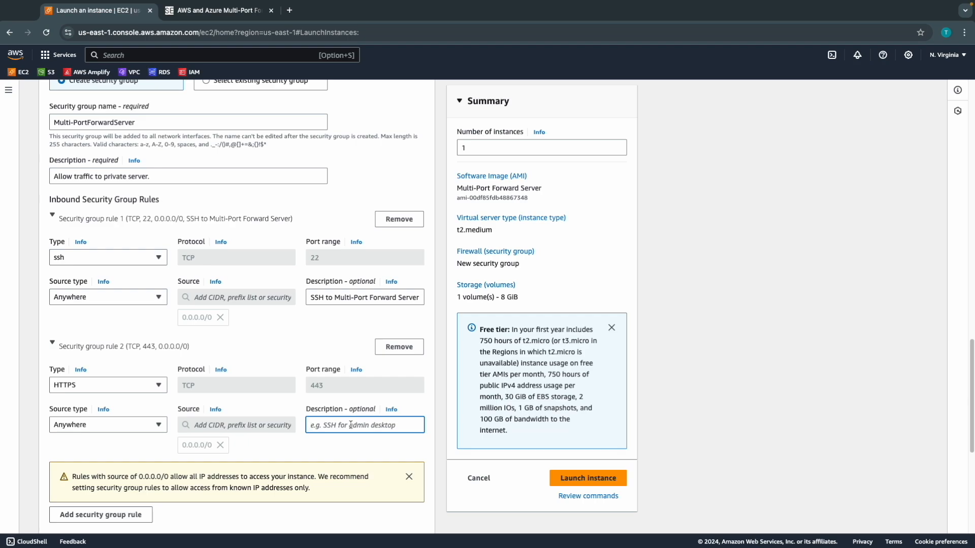
text(SSH for Private Server)
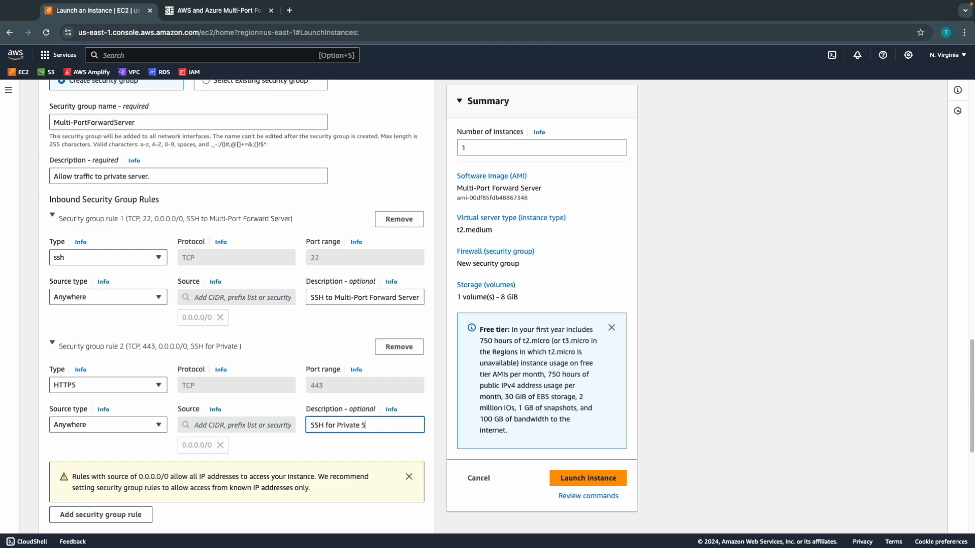
click(367, 446)
Launch the instance with the default storage configuration.
scroll(305, 436, down, 3)
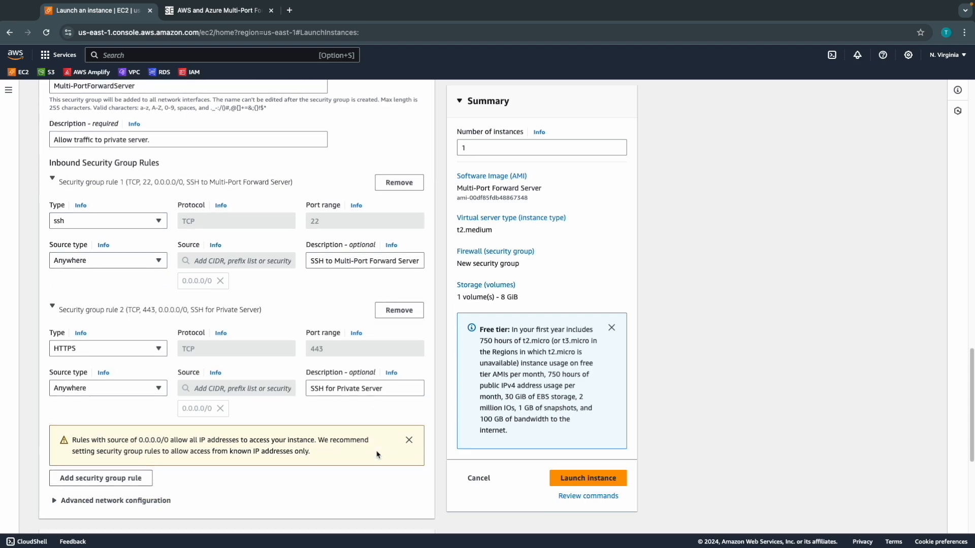
scroll(282, 433, down, 4)
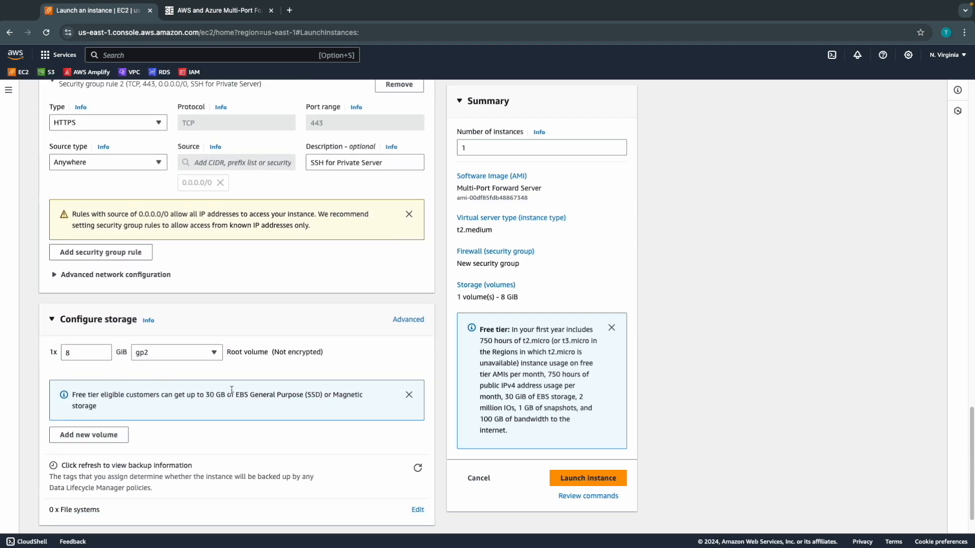
scroll(245, 443, down, 1)
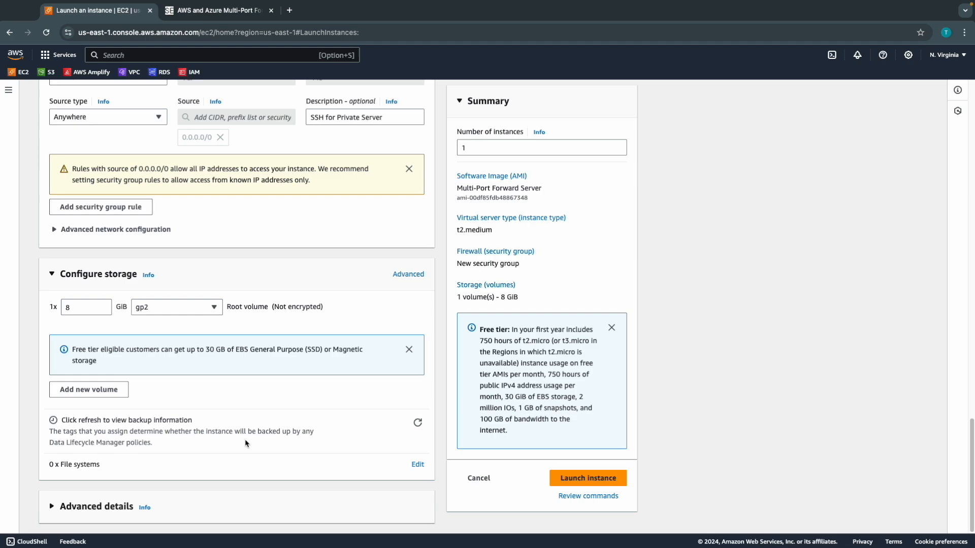
click(576, 480)
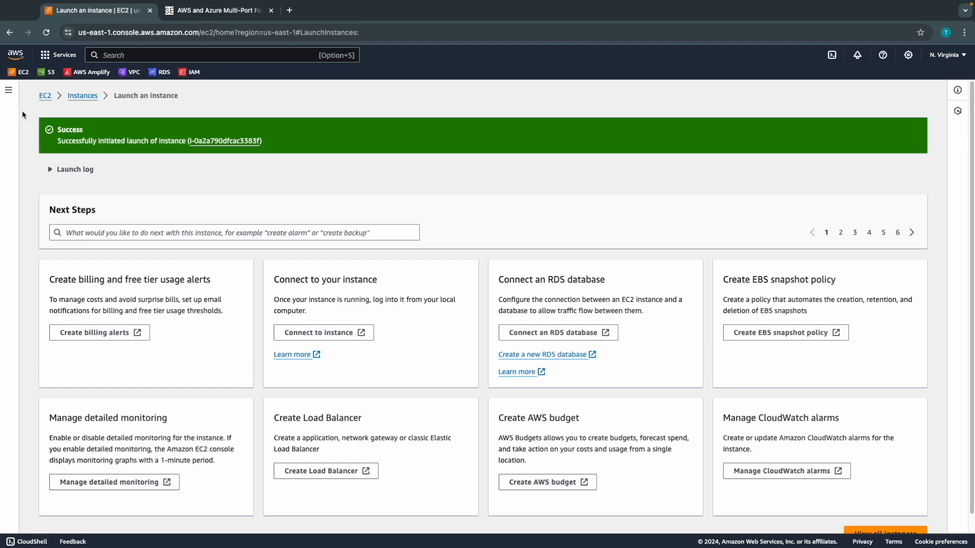
Go to the EC2 Dashboard, open the list of running instances and refresh it.
click(9, 90)
click(30, 96)
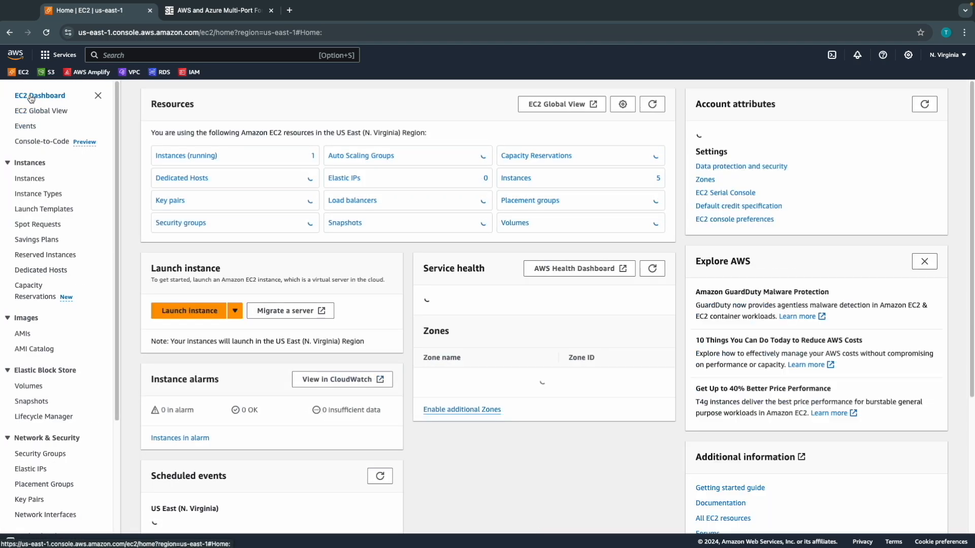
click(220, 154)
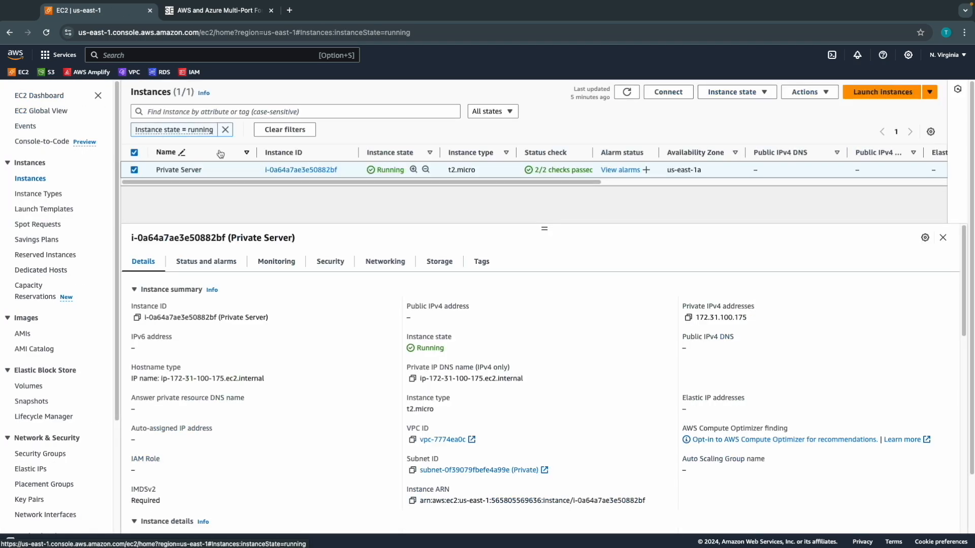
click(626, 93)
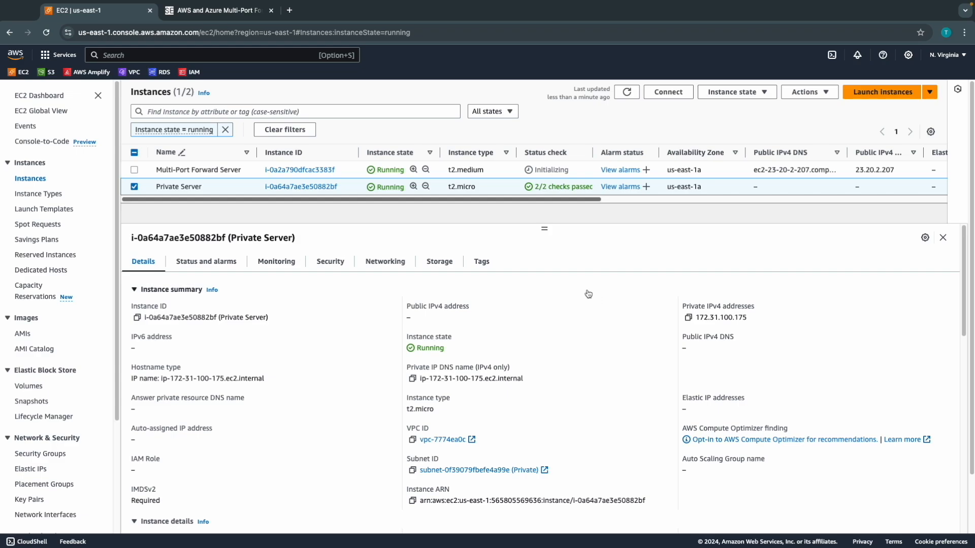
Copy the Multi-Port Forward Server's public IPv4 DNS name and switch to the terminal.
click(382, 170)
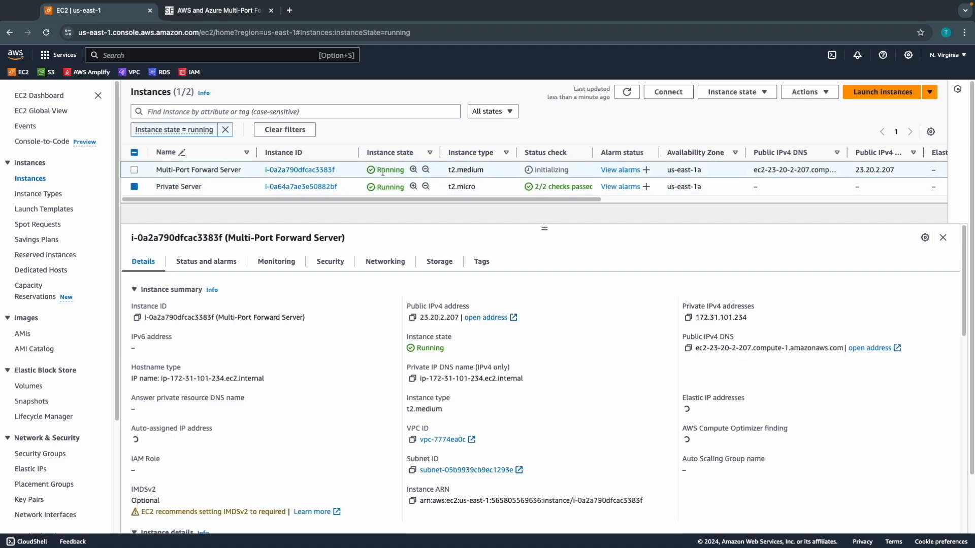
click(687, 349)
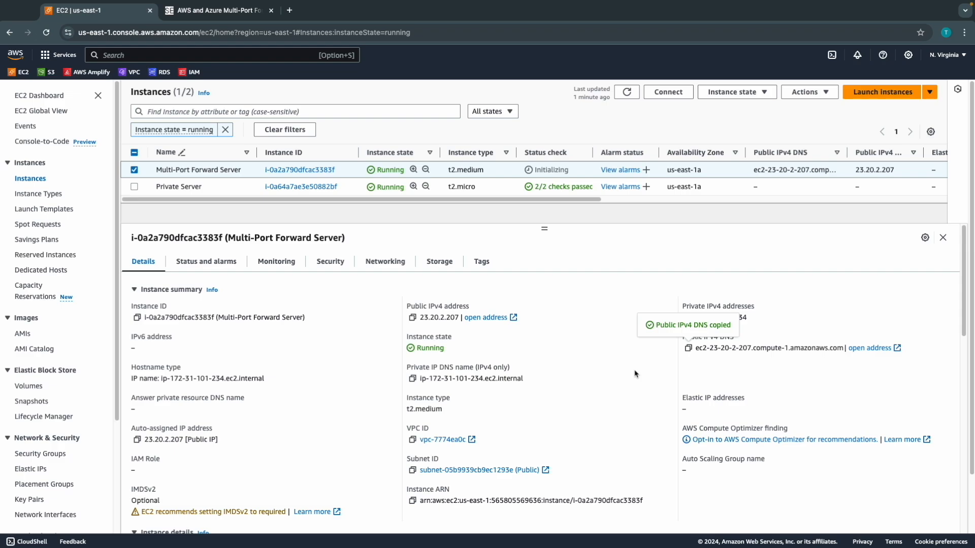
key(ctrl+Left)
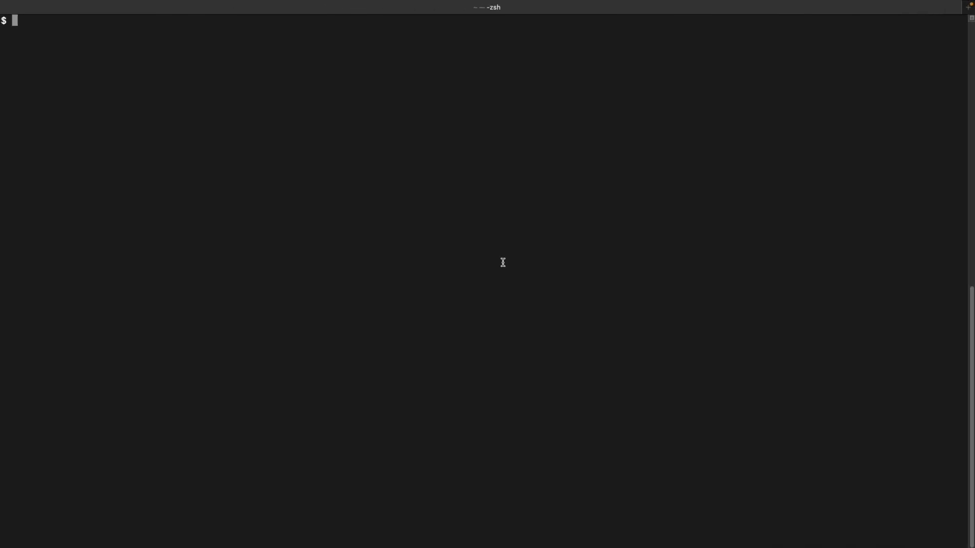
Connect over SSH as ec2-user to the copied public DNS name using the key ~/.ssh/Salient.pem, and accept the host key.
text(ssh -i ~/.ssh/Sal)
key(Tab)
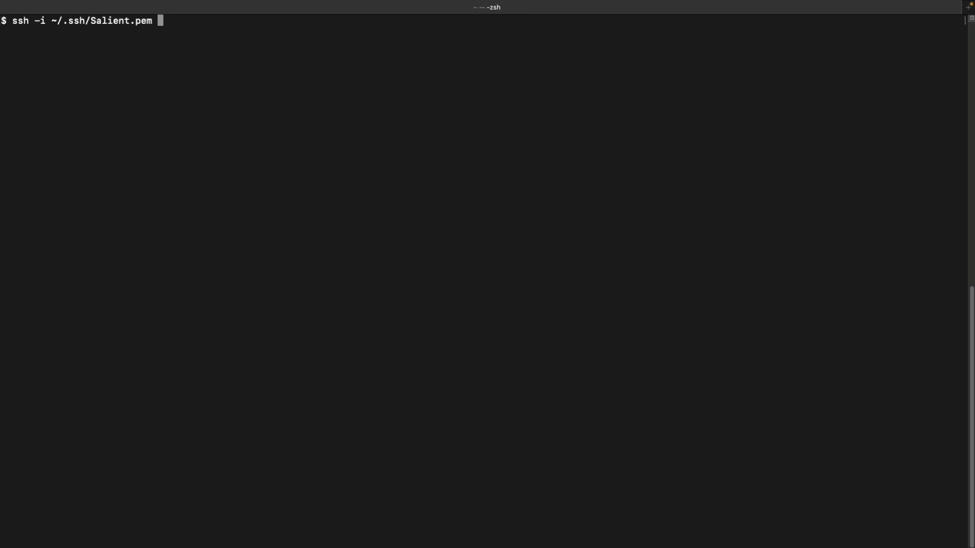
text(ec2-user@)
key(super+v)
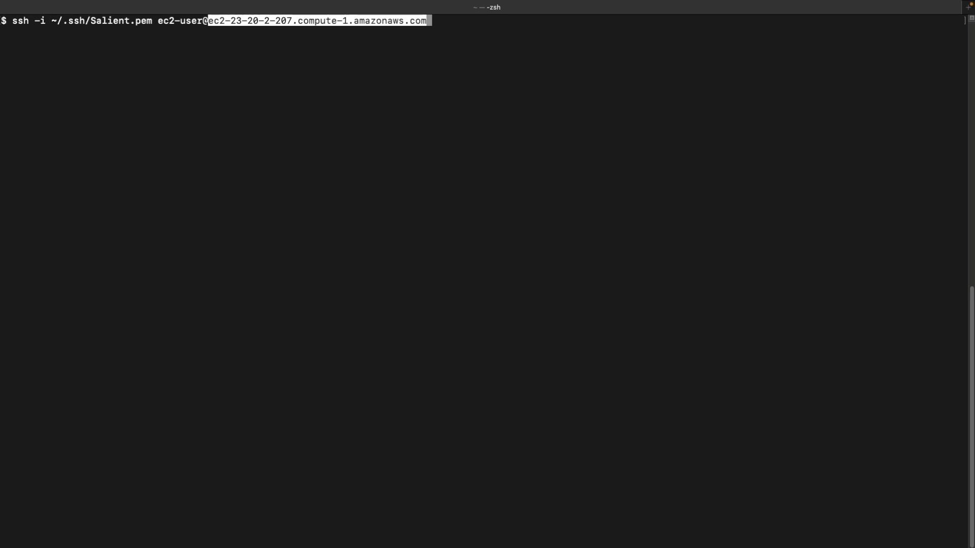
key(Return)
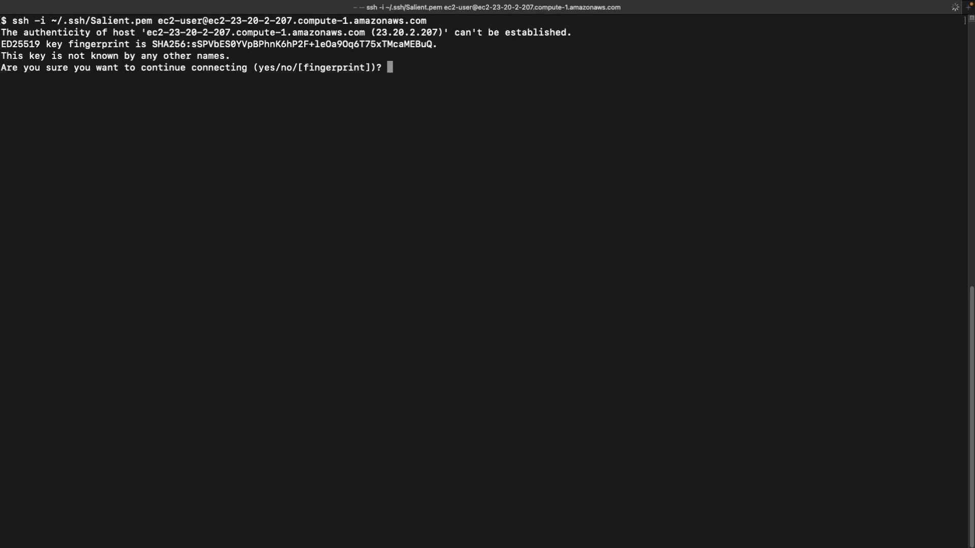
text(yes)
key(Return)
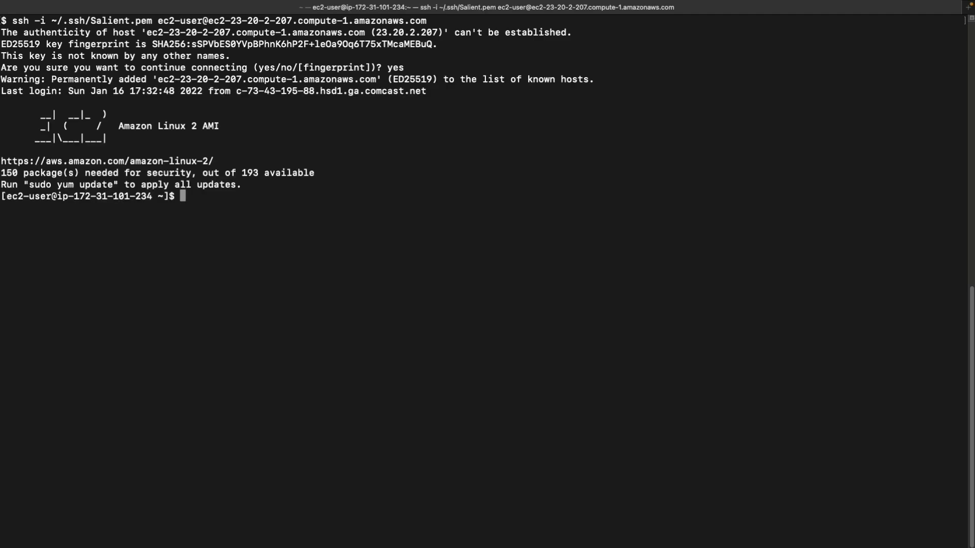
Display readme.txt with cat and read the setup instructions and example configurations from the beginning.
text(cat readme.txt)
key(Return)
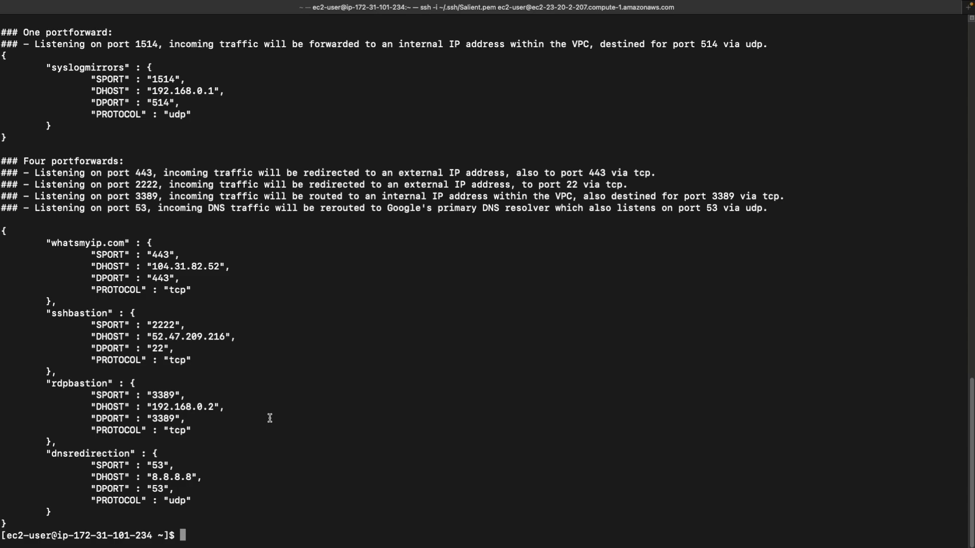
scroll(269, 417, up, 20)
scroll(272, 418, down, 5)
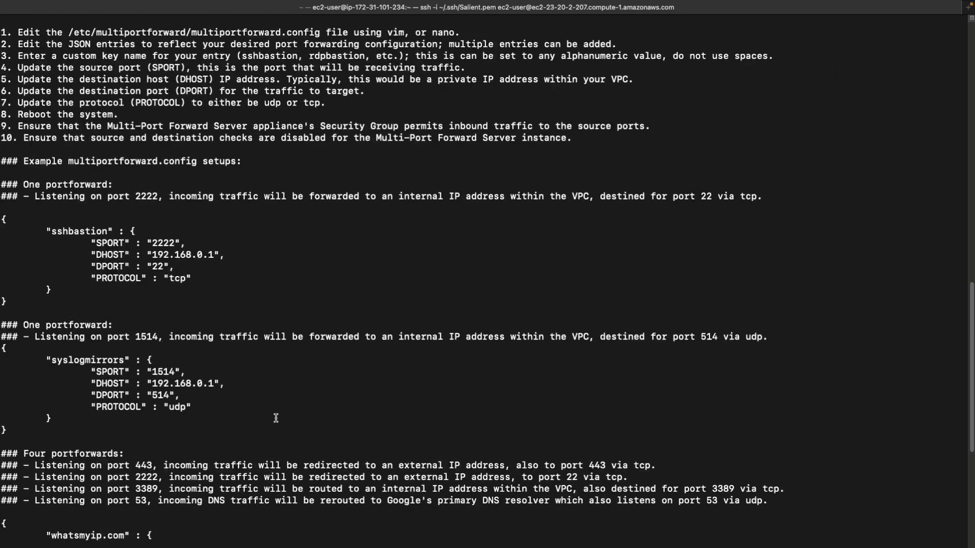
scroll(276, 418, up, 3)
scroll(276, 417, up, 1)
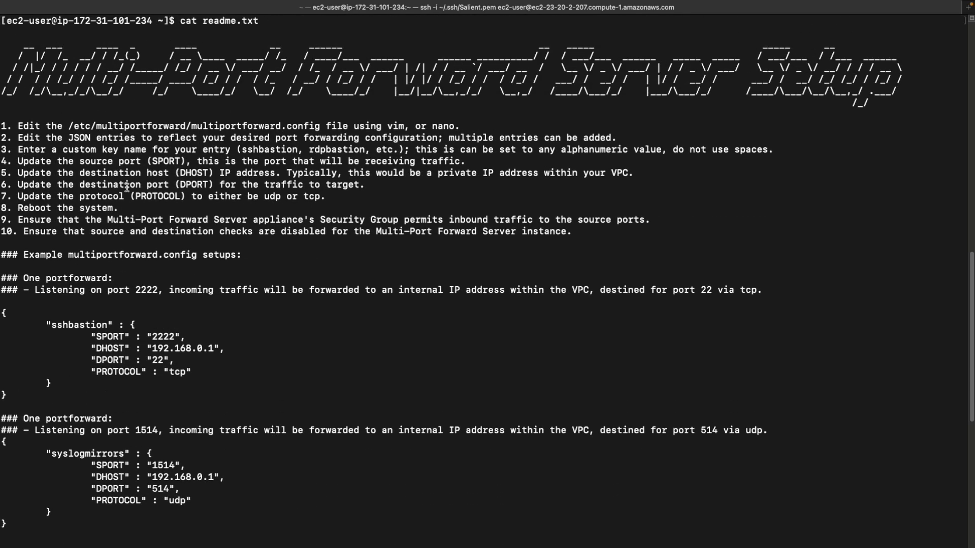
Open /etc/multiportforward/multiportforward.config in nano and rename the forwarding entry to HTTPSPortChangeAndForward.
drag(68, 126, 322, 124)
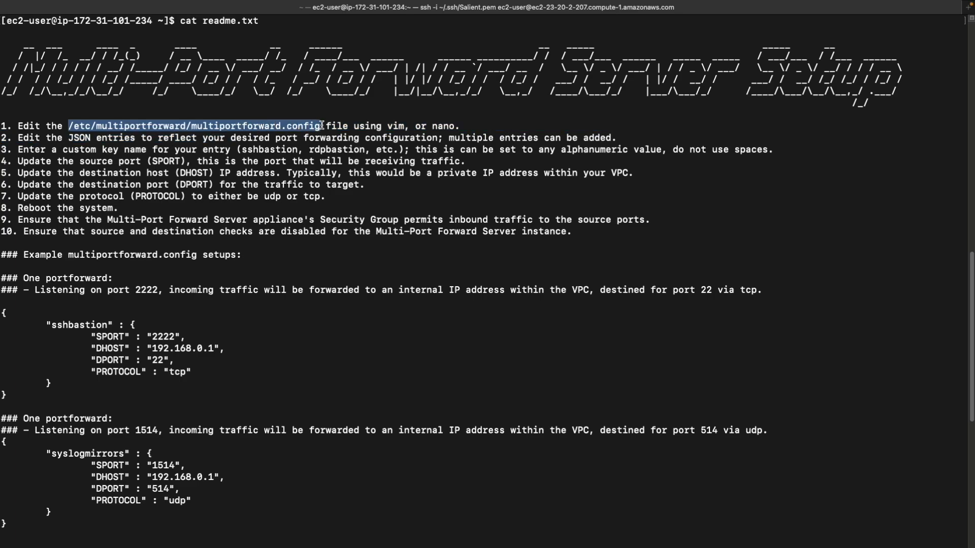
text(nano)
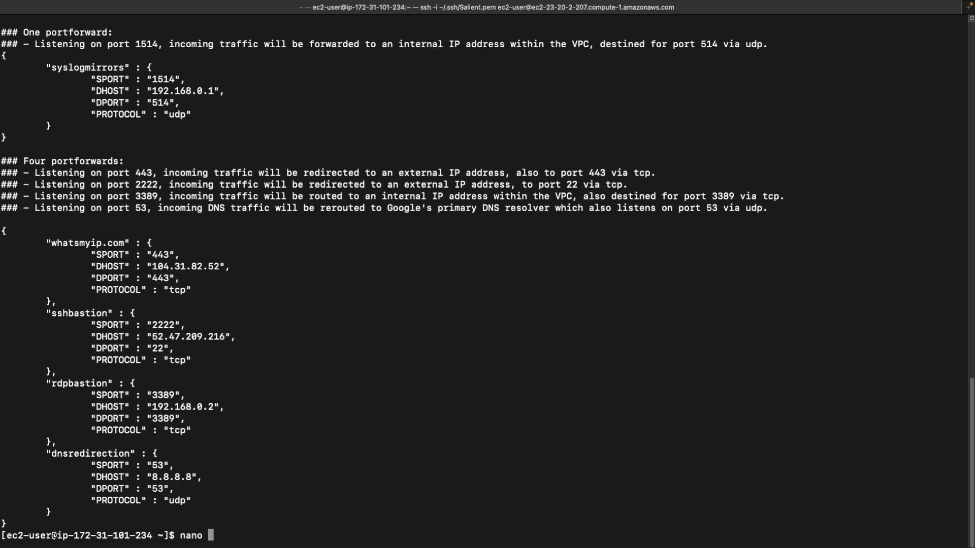
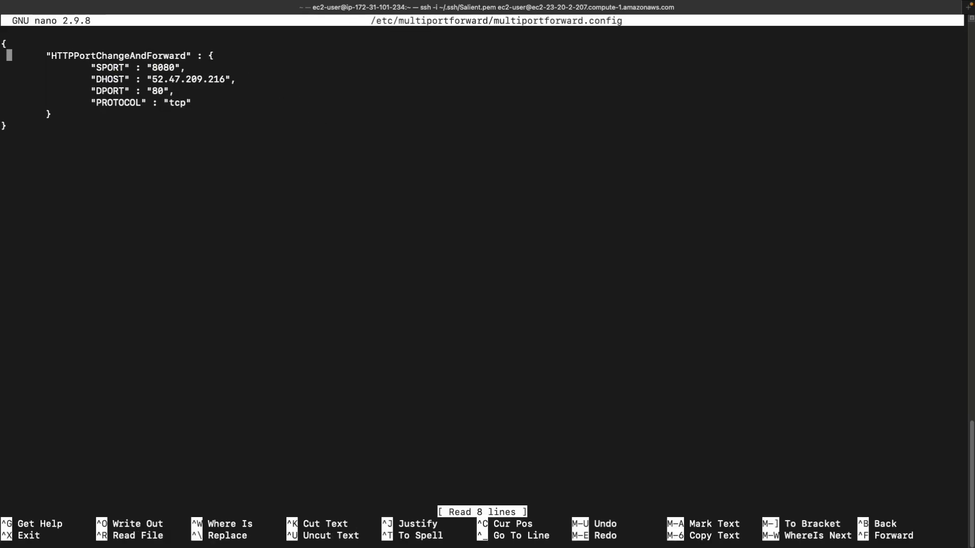
key(Right)
key(Right)
text(S)
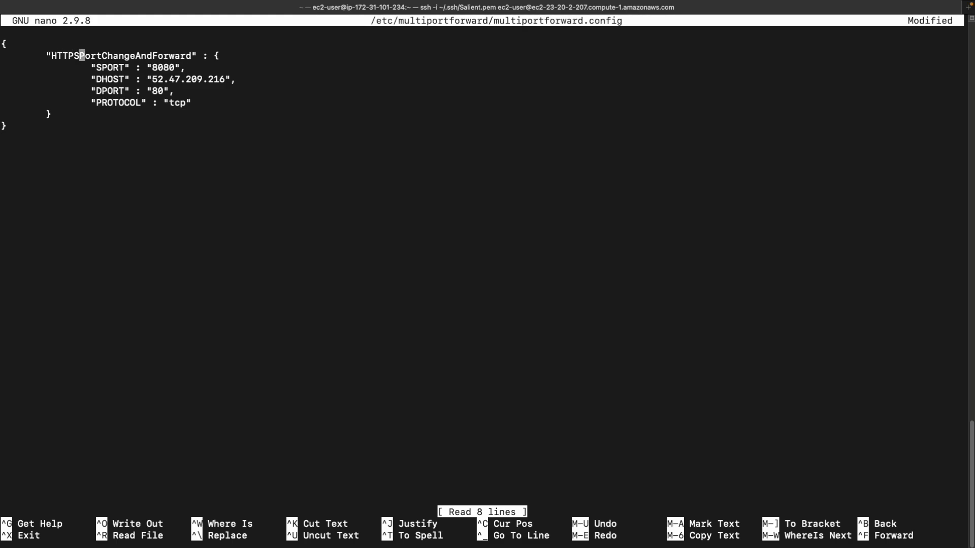
Set the entry's source port (SPORT) to 443.
key(Down)
key(Right)
key(Right)
key(Right)
key(Right)
key(Right)
key(Right)
key(Right)
key(Right)
key(Right)
key(Right)
key(Right)
key(Right)
key(Right)
key(Right)
key(Right)
key(Right)
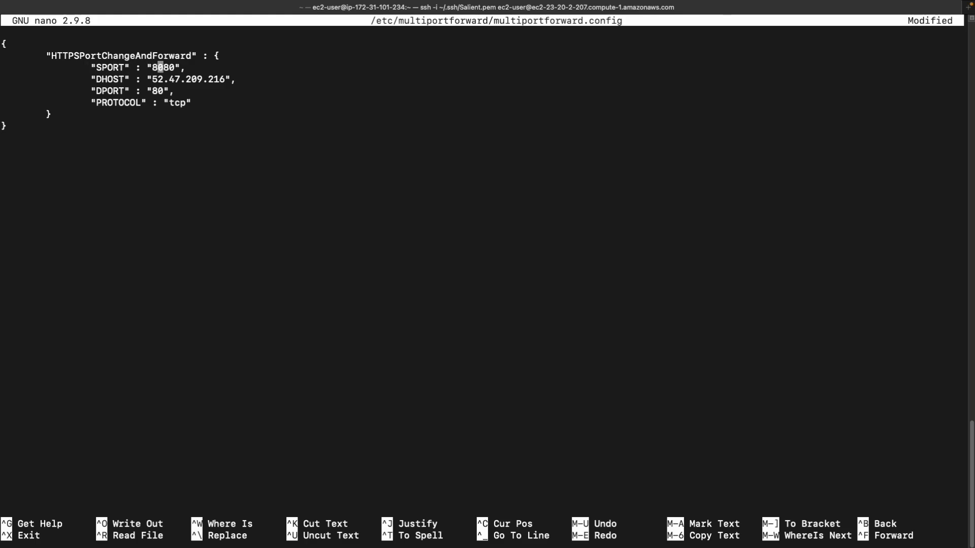
key(BackSpace)
key(BackSpace)
key(BackSpace)
key(BackSpace)
text(443)
Clear the IP address between the quotes of the entry's DHOST value.
key(Down)
key(Right)
key(Right)
key(Right)
key(Right)
key(Right)
key(Right)
key(Right)
key(Right)
key(Right)
key(Right)
key(BackSpace)
key(BackSpace)
key(BackSpace)
key(BackSpace)
key(BackSpace)
key(BackSpace)
key(BackSpace)
key(BackSpace)
key(BackSpace)
key(BackSpace)
key(BackSpace)
key(BackSpace)
key(BackSpace)
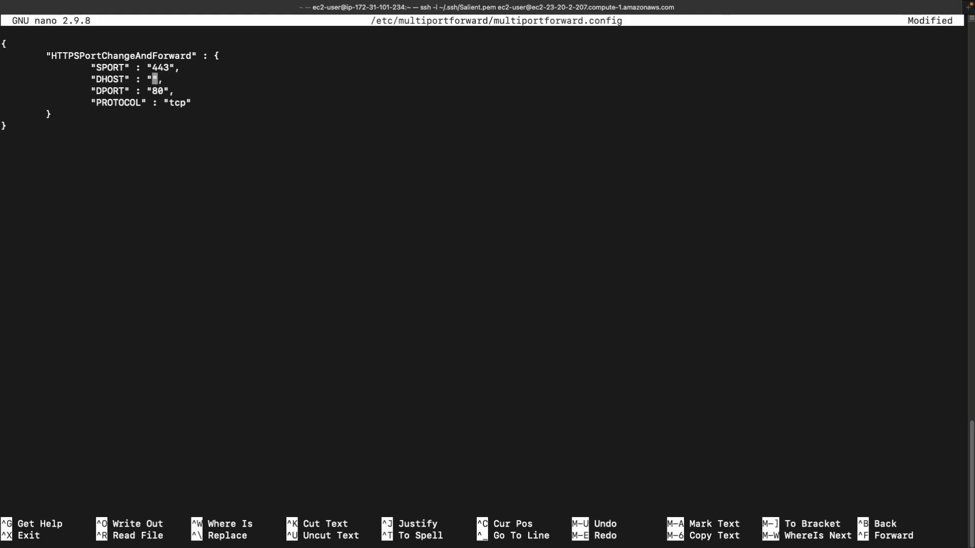
Copy the Private Server's private IPv4 address from the EC2 console and paste 172.31.100.175 as the DHOST value in nano.
key(ctrl+Right)
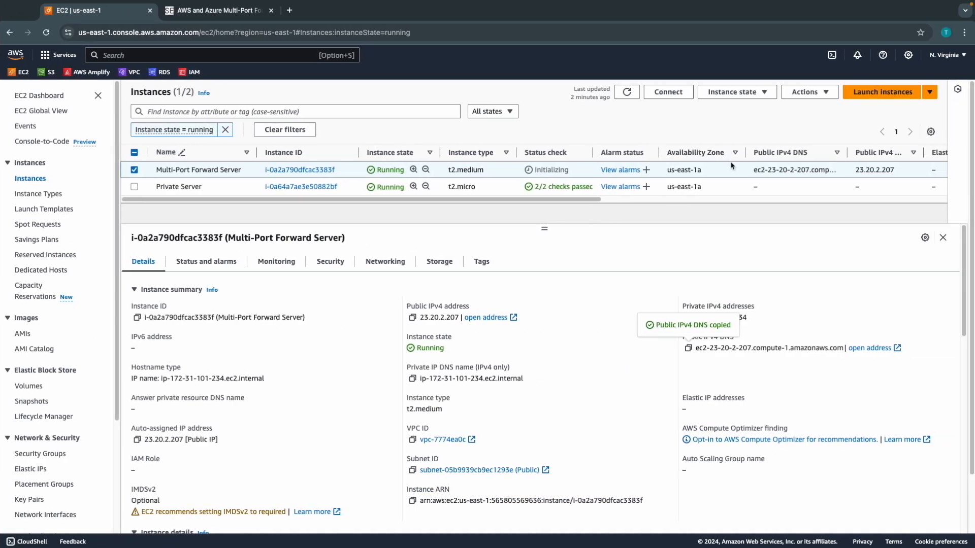
click(710, 188)
click(688, 318)
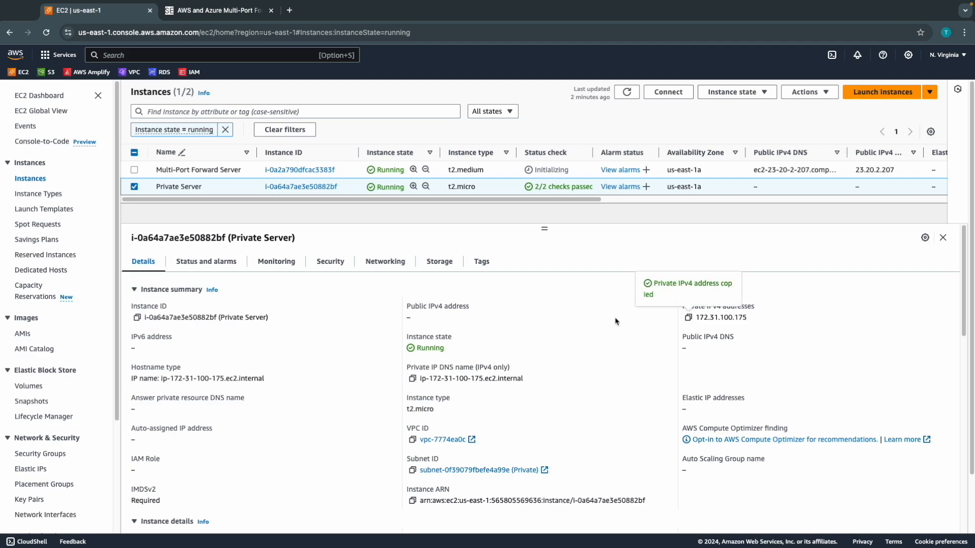
key(ctrl+Left)
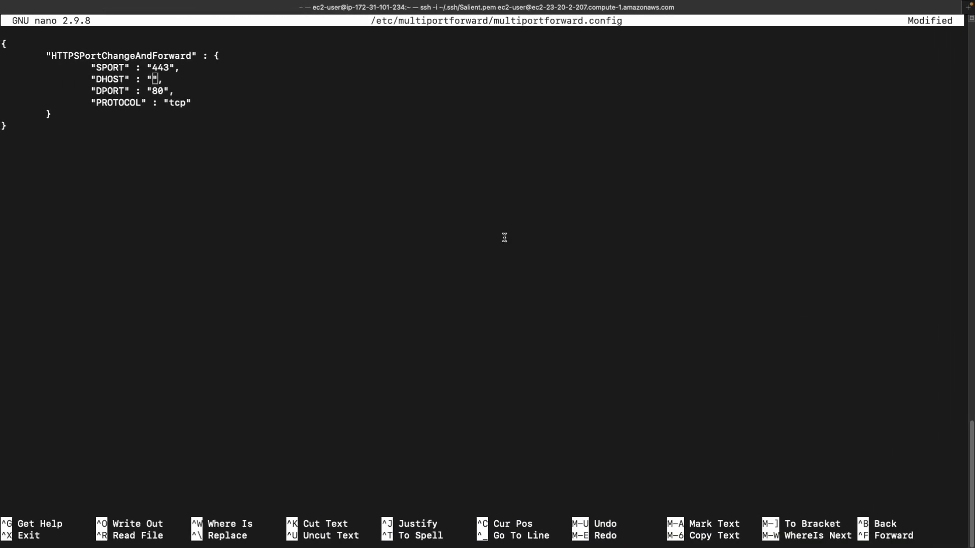
key(super+v)
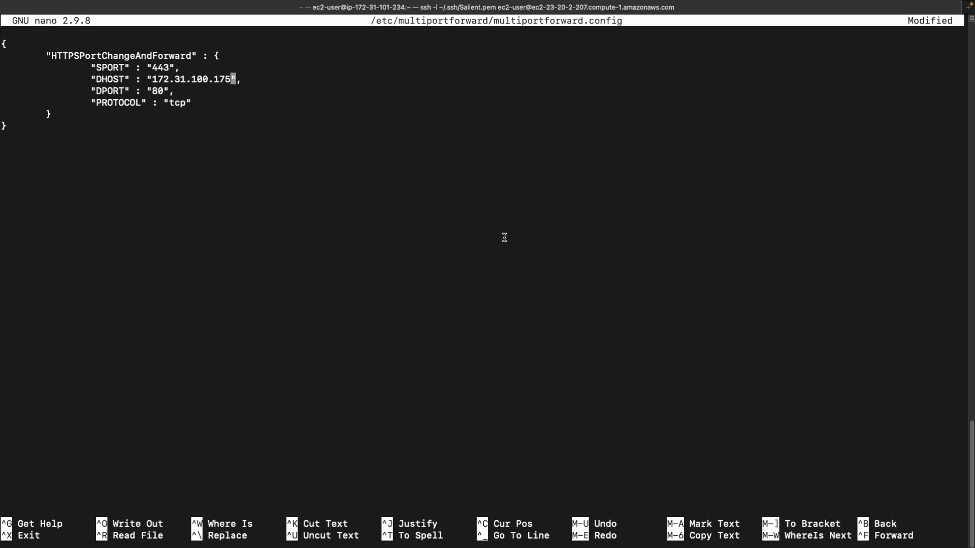
Set the entry's destination port (DPORT) to 22.
key(Down)
key(Left)
key(Left)
key(BackSpace)
key(BackSpace)
text(22)
Save multiportforward.config under the same name, and reboot the server with sudo reboot.
key(Down)
key(ctrl+x)
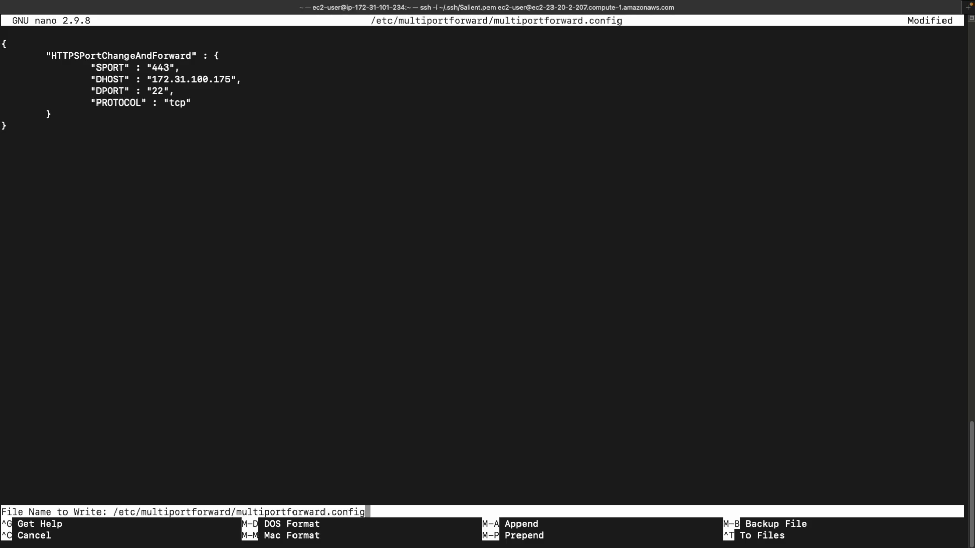
key(Return)
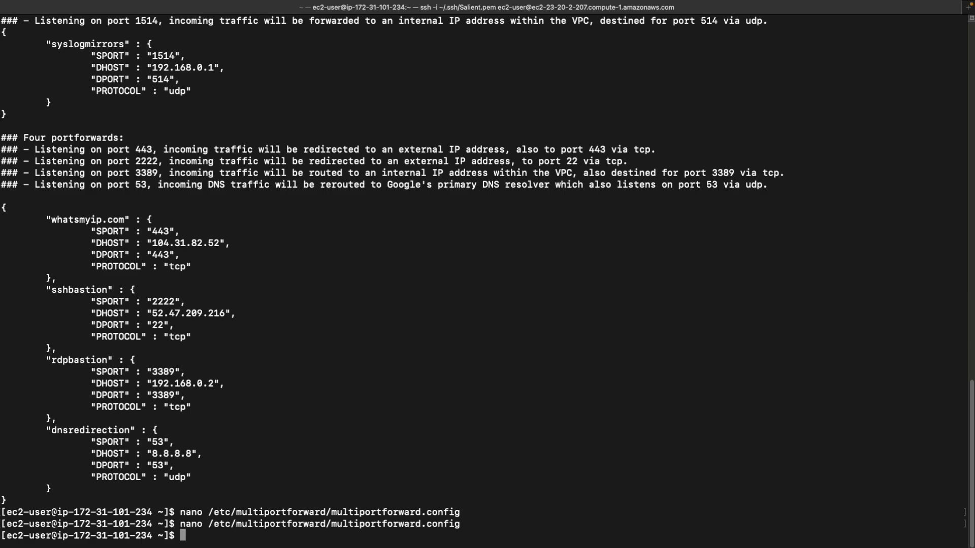
text(sudo reboot)
key(Return)
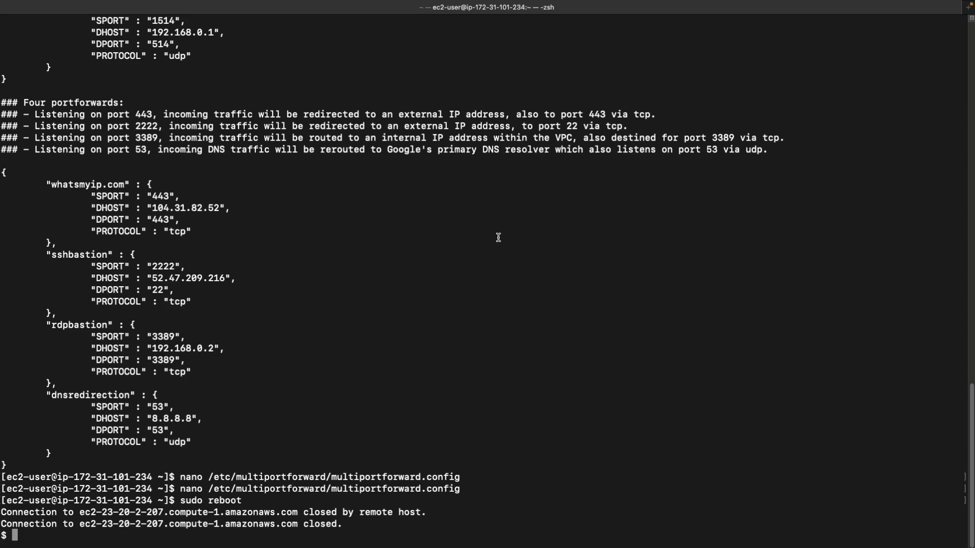
Connect over SSH to the forward server's public DNS name on port 443 with the Salient.pem key, accepting the host key.
key(Up)
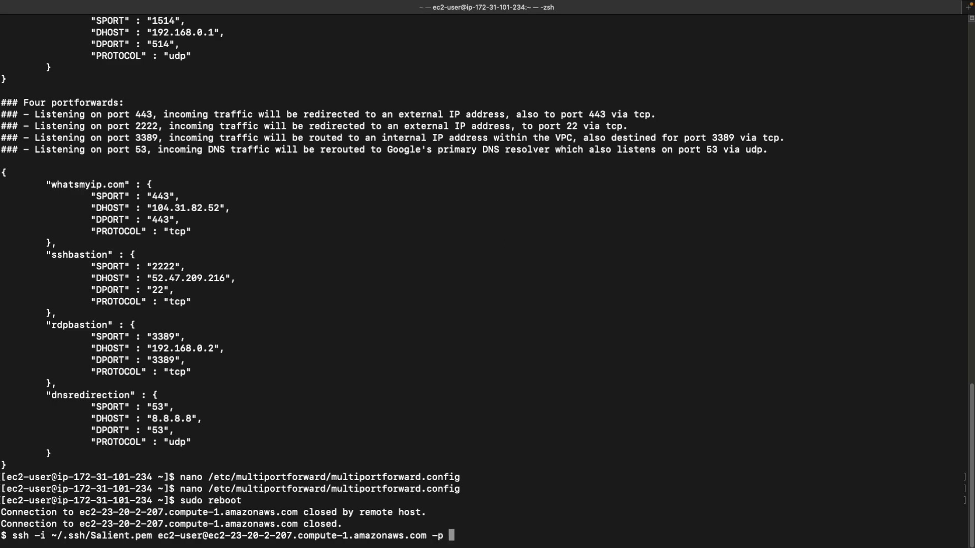
text(443)
key(Return)
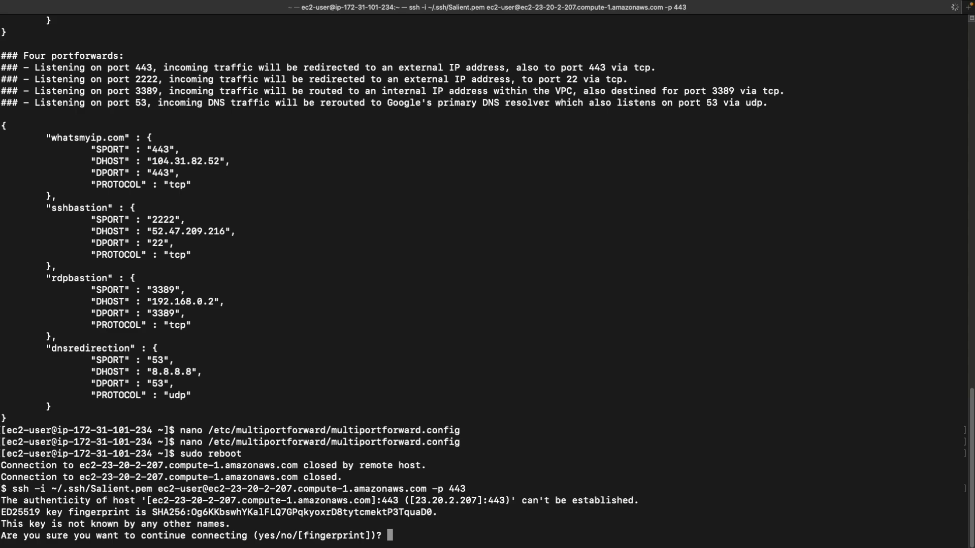
text(yes)
key(Return)
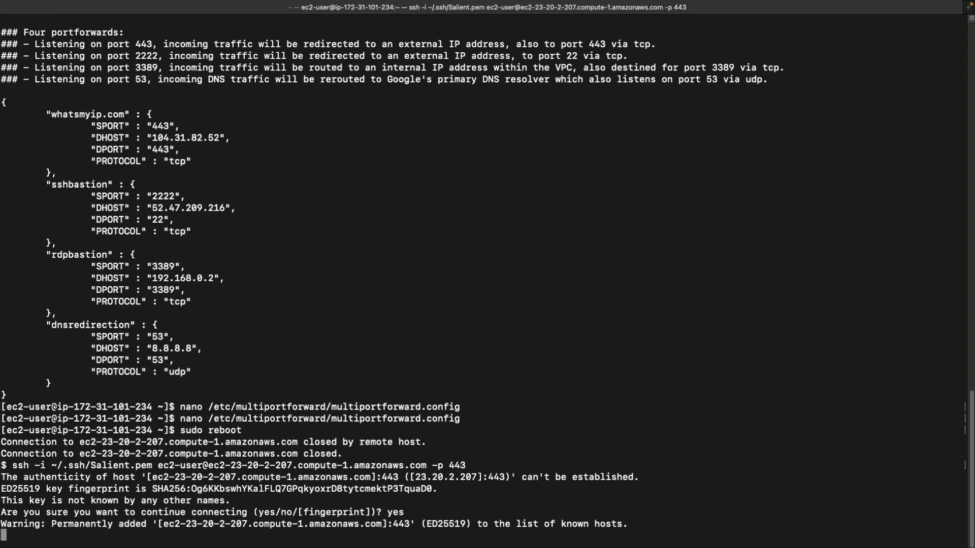